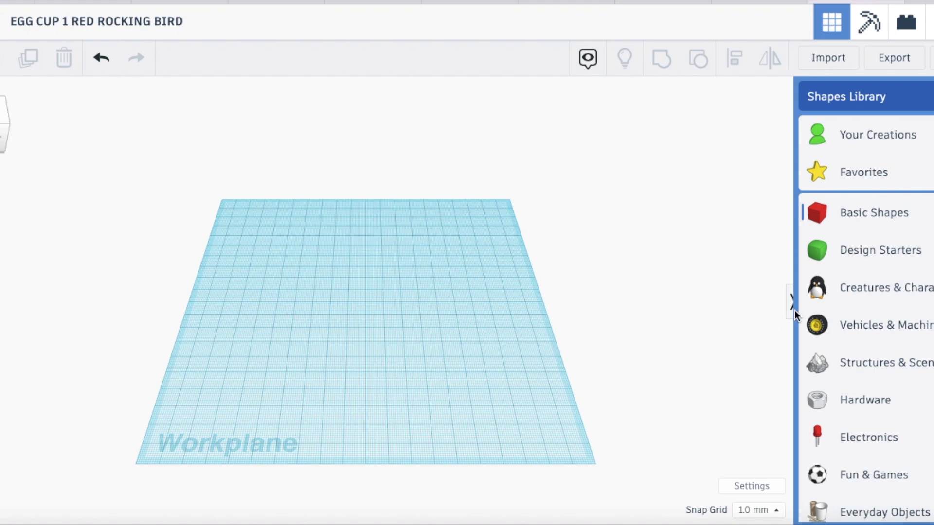
- Place a half sphere from the basic shapes near the centre of the workplane and enlarge it slightly
left_click(864, 219)
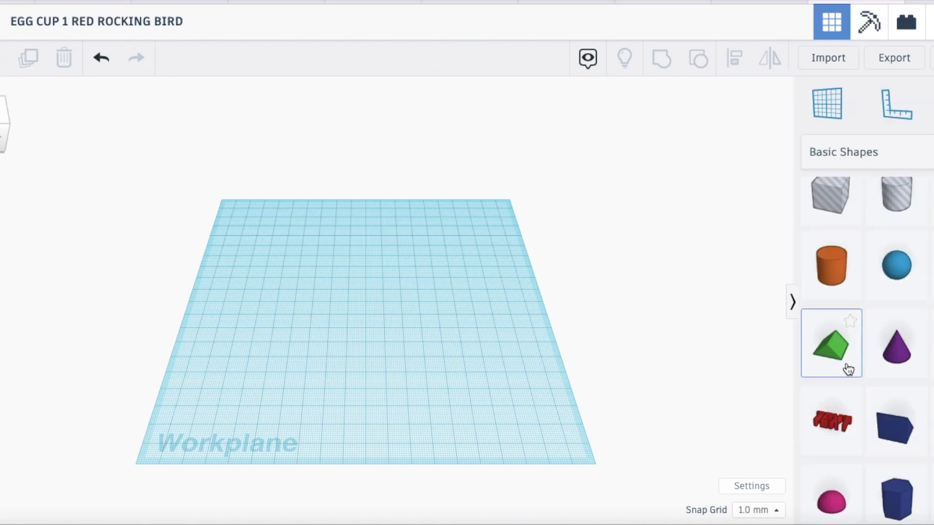
scroll(847, 370, "down", 5)
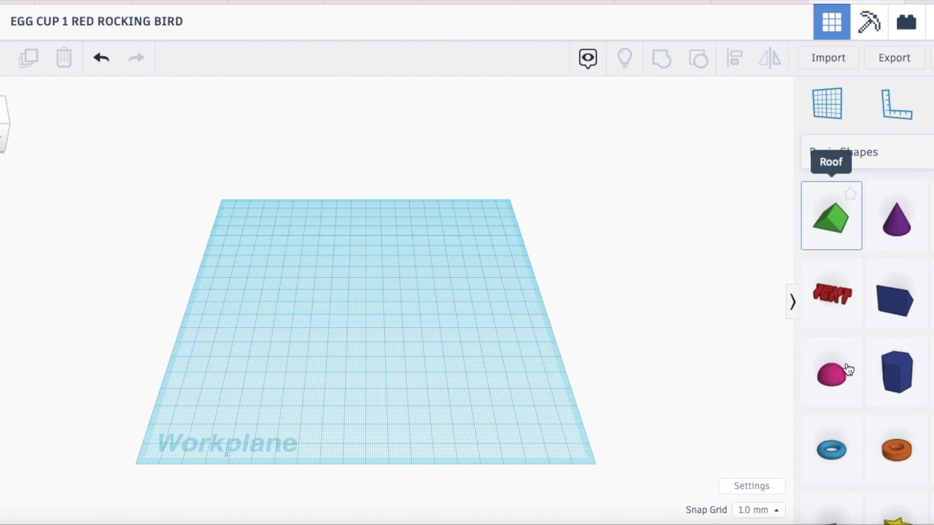
scroll(847, 369, "up", 1)
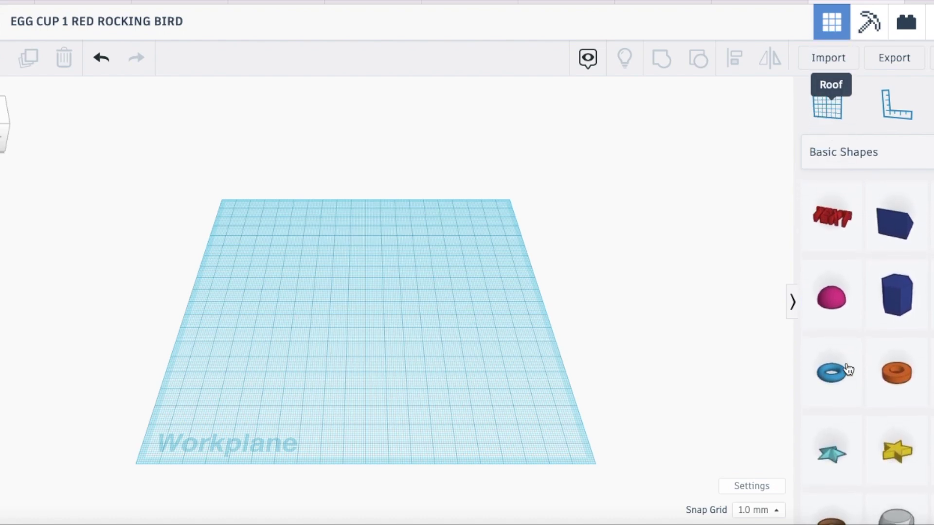
left_click_drag(830, 316, 365, 312)
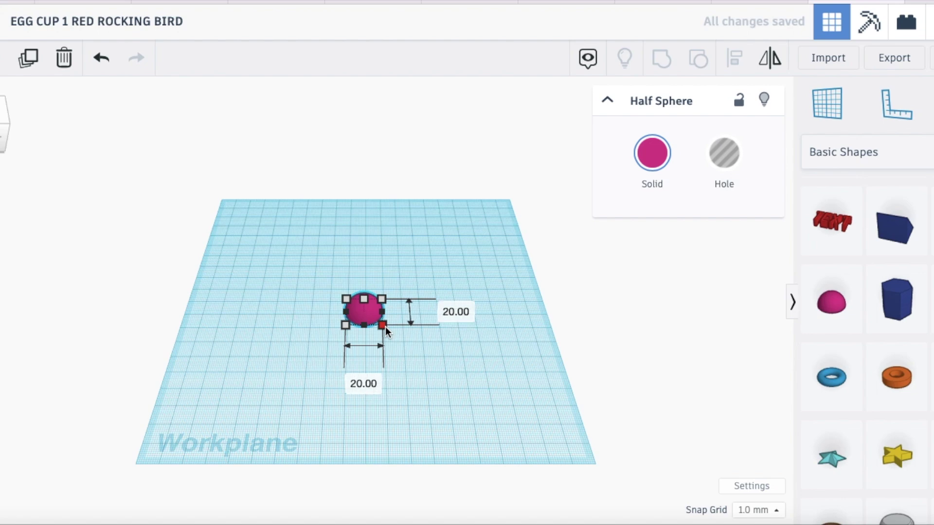
left_click_drag(385, 328, 394, 335)
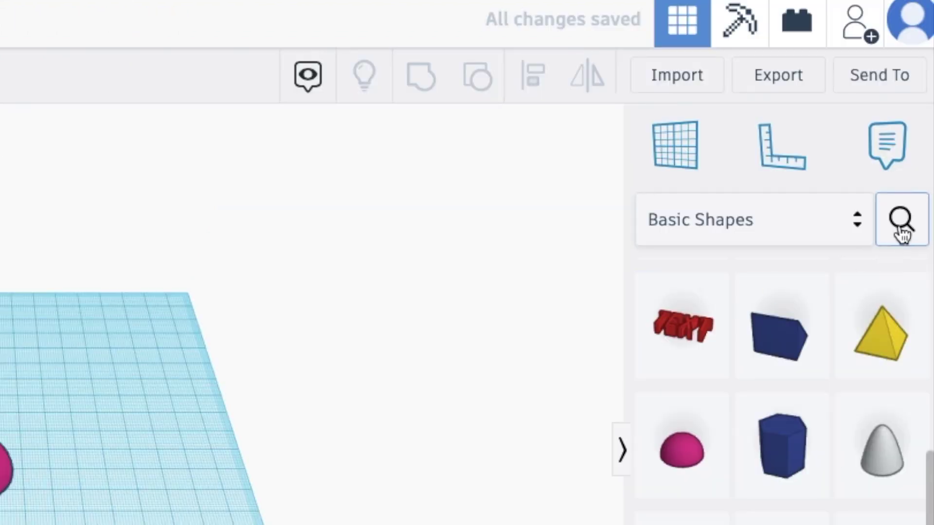
- Search the community shapes for "chicken" and close the search
left_click(902, 226)
type("chicken")
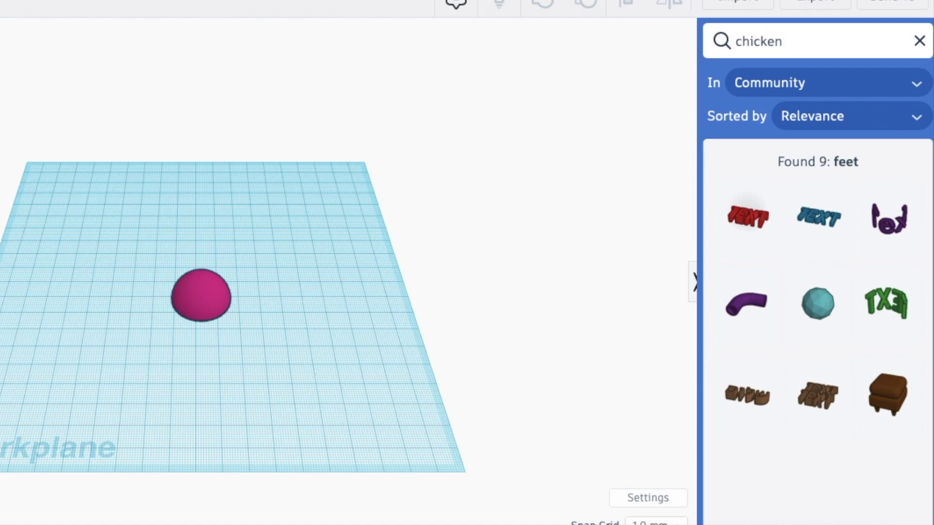
key("Return")
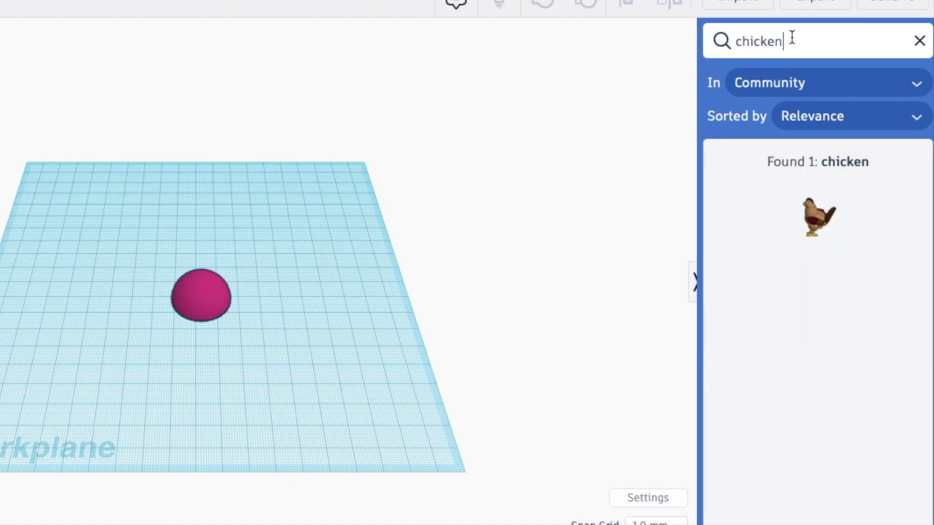
left_click(920, 42)
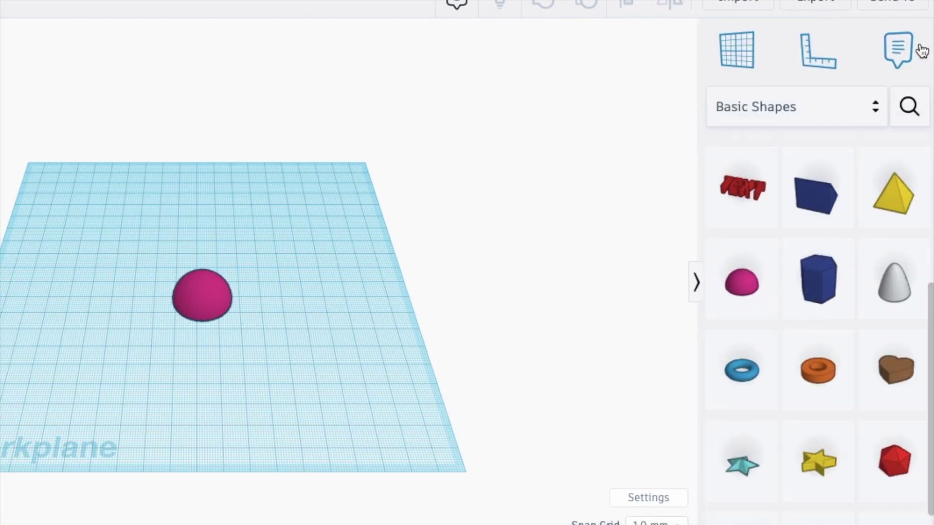
- Place a Chick Foot from the Creatures & Characters shapes in front of the half sphere
left_click(868, 118)
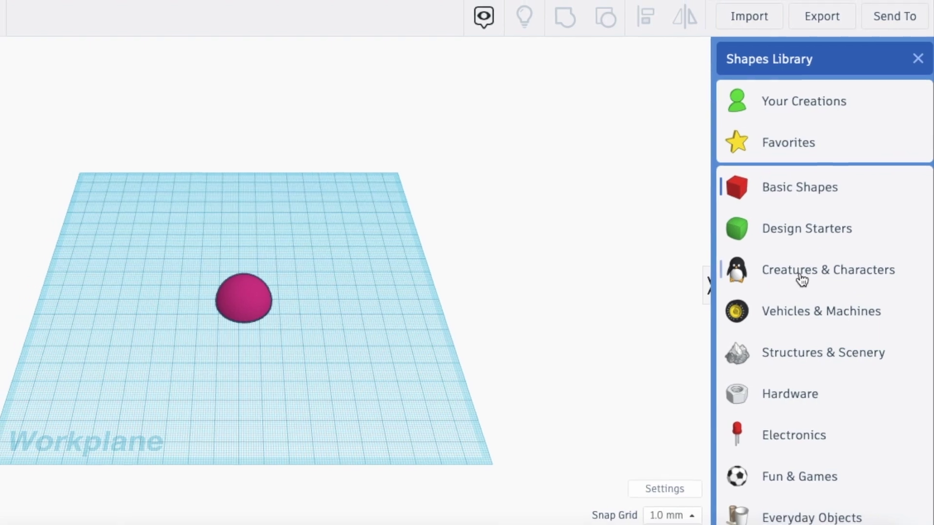
left_click(751, 272)
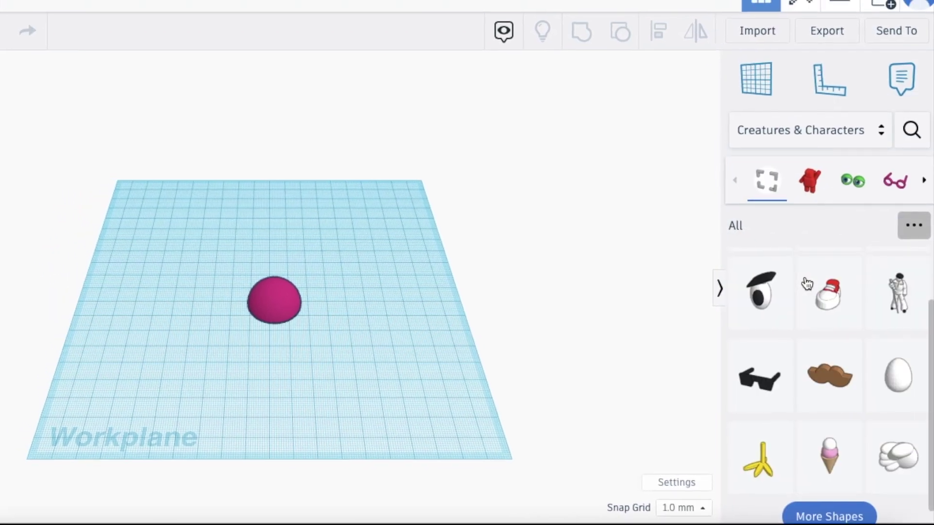
left_click_drag(767, 457, 345, 336)
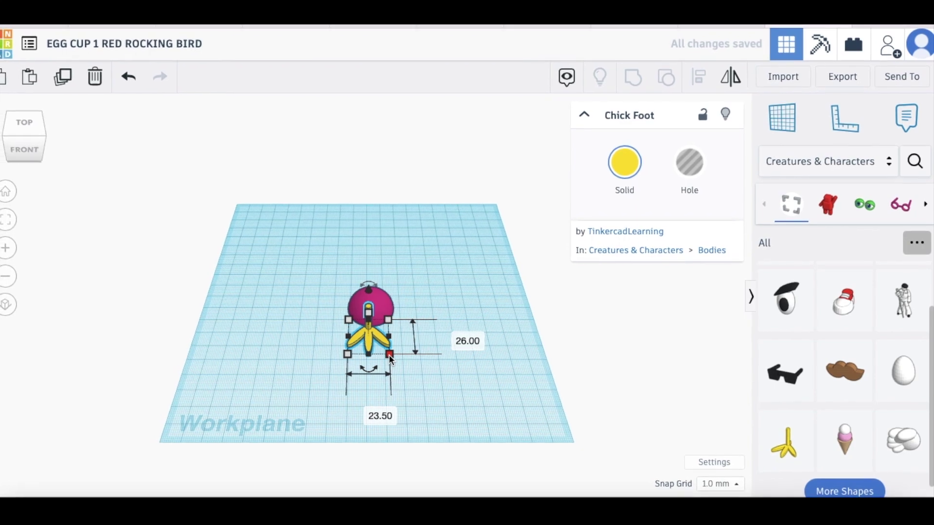
left_click(432, 370)
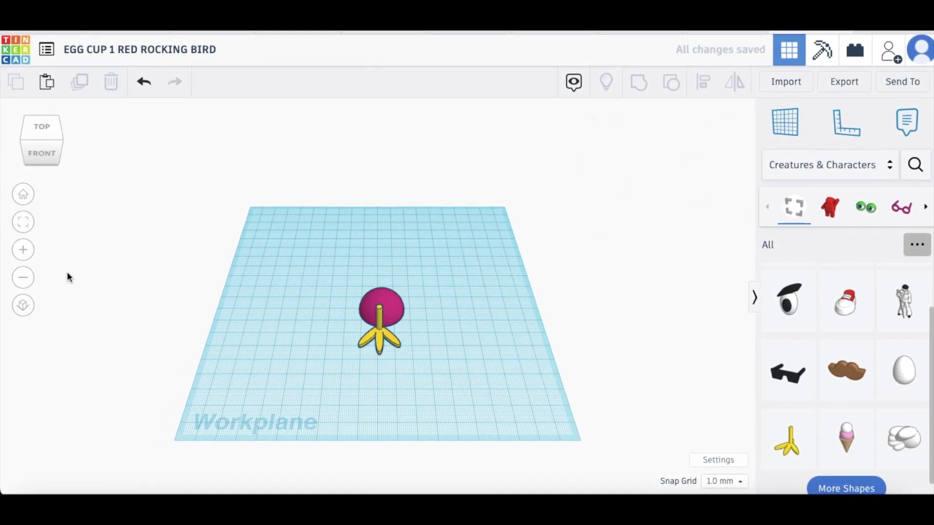
- Move the chick foot so its leg meets the half sphere's edge, aligned with the half sphere's centre
left_click(24, 252)
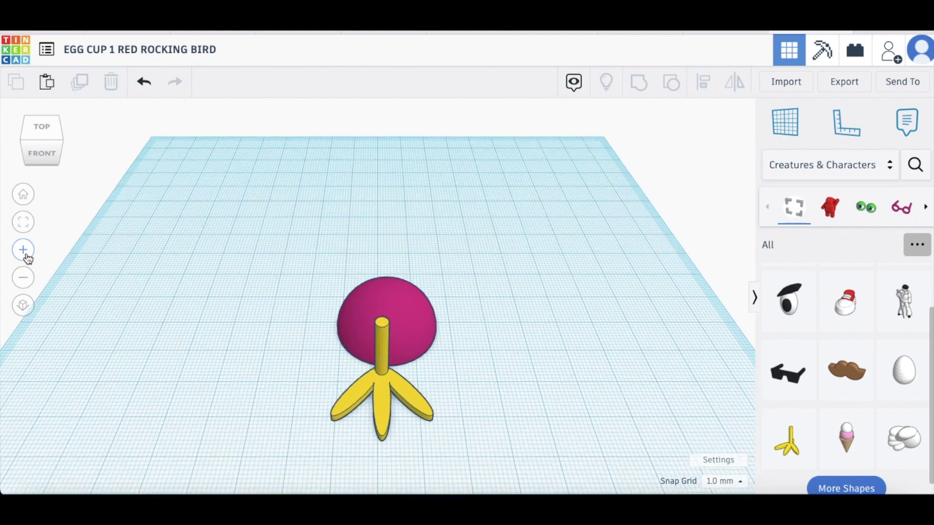
left_click(24, 251)
left_click(24, 306)
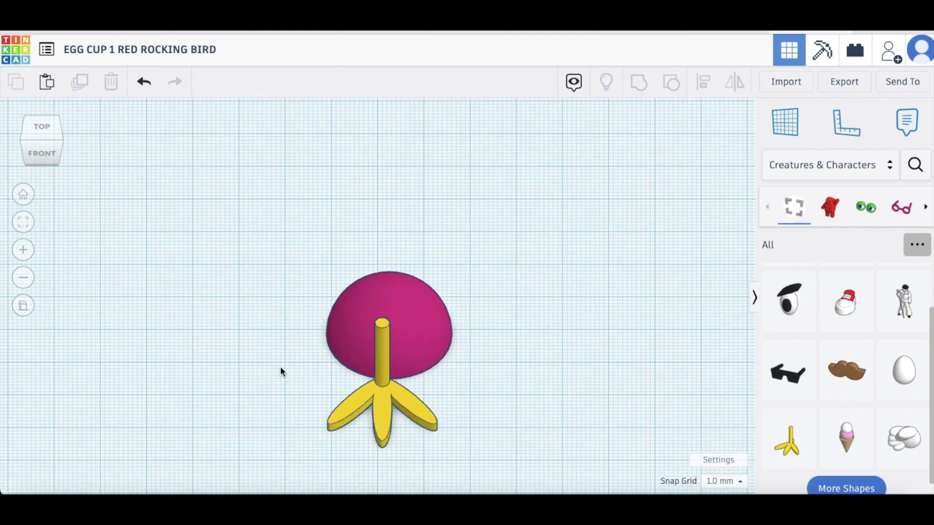
right_click_drag(433, 331, 228, 339)
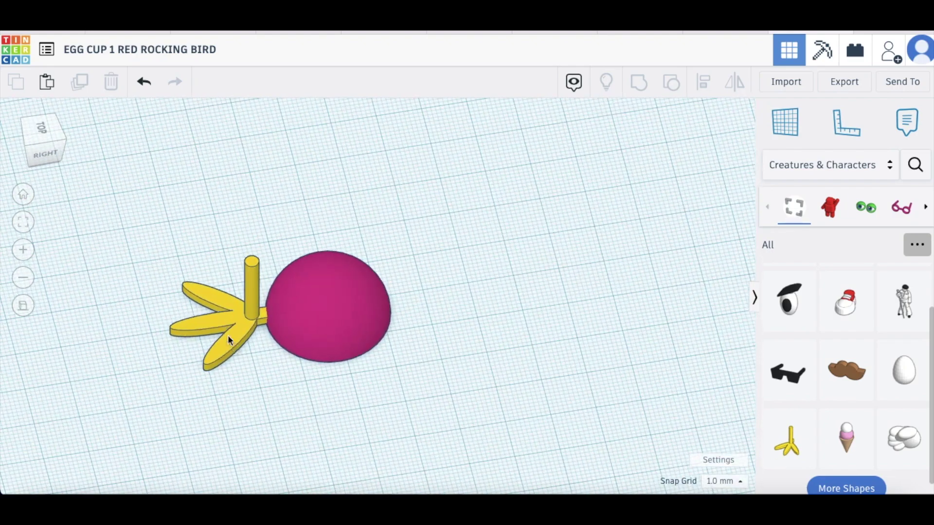
left_click(41, 134)
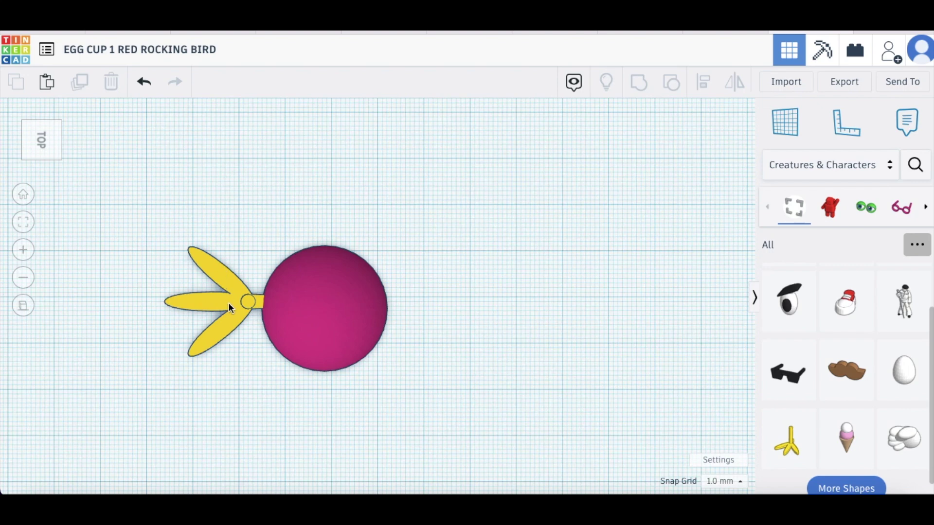
left_click(228, 302)
left_click_drag(236, 308, 250, 317)
- Duplicate the chick foot, offset the copy from the first foot, and rotate the copy -67.5° on the workplane
key("super+c")
key("super+v")
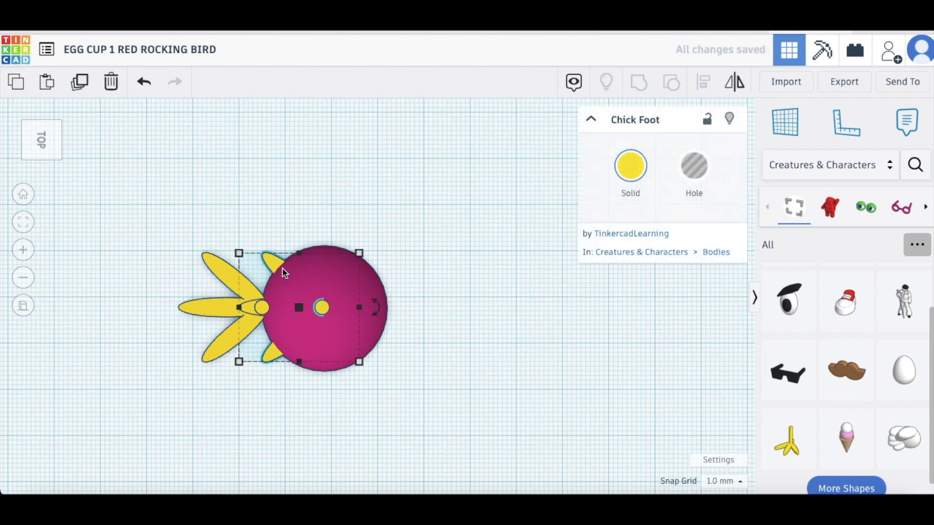
left_click_drag(276, 264, 256, 352)
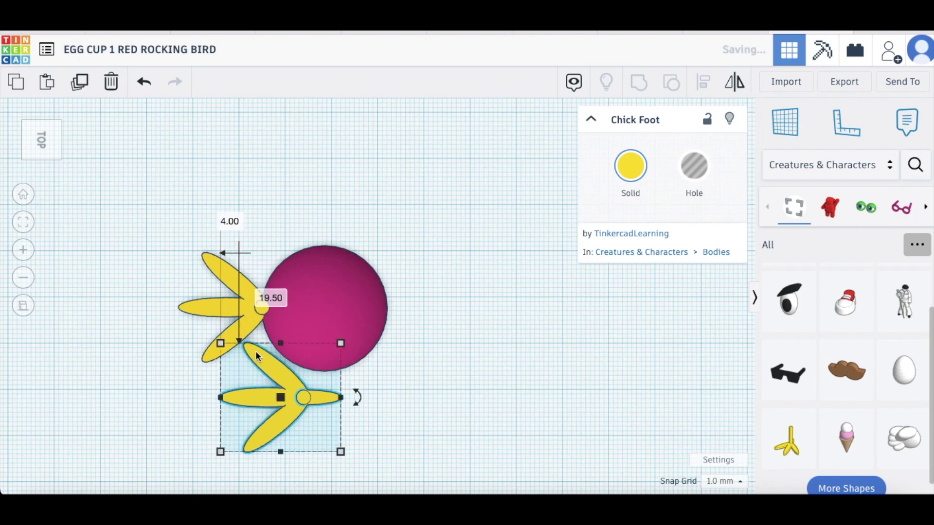
left_click_drag(356, 398, 321, 331)
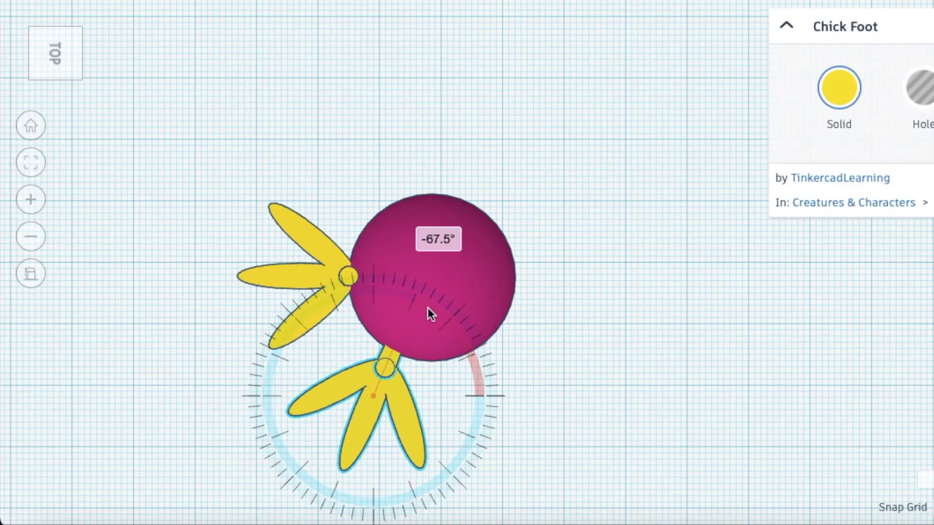
left_click_drag(428, 308, 428, 309)
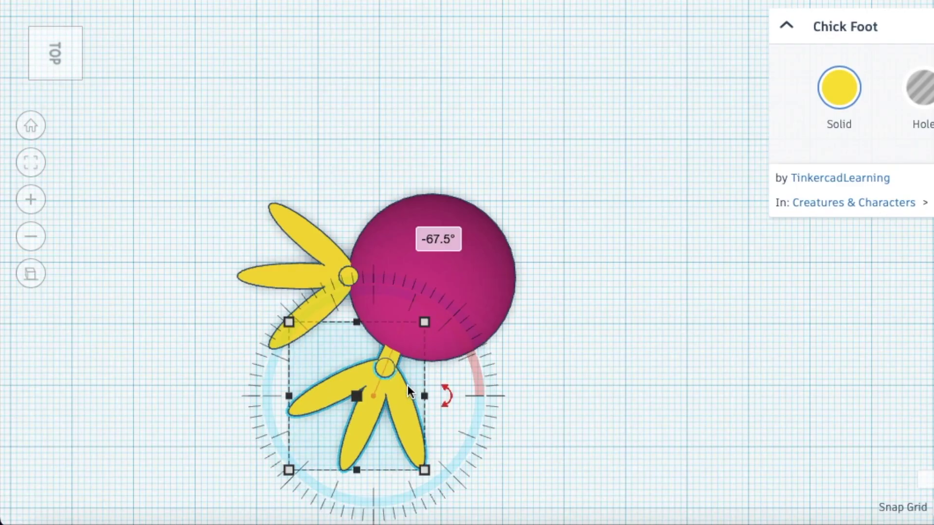
- Move the rotated chick foot inward so its leg touches the edge of the half sphere
left_click_drag(395, 384, 410, 373)
key("Left")
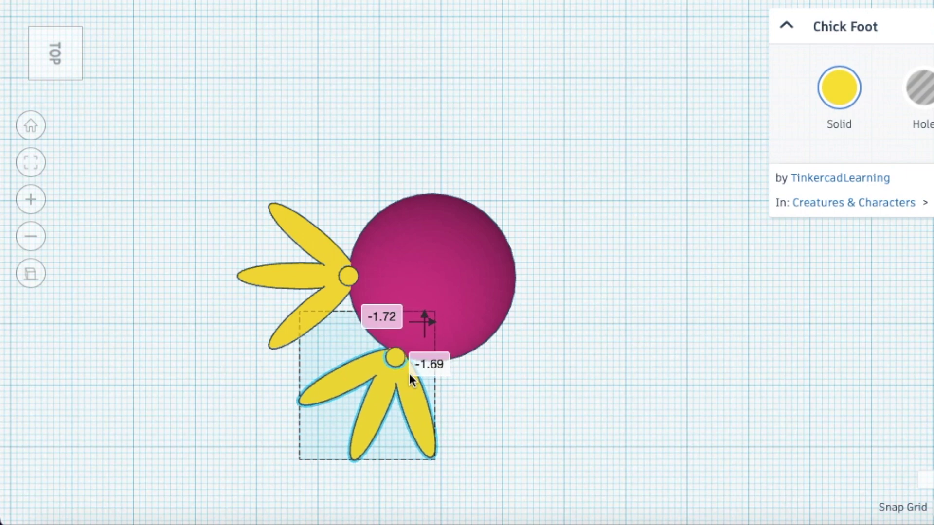
key("Right")
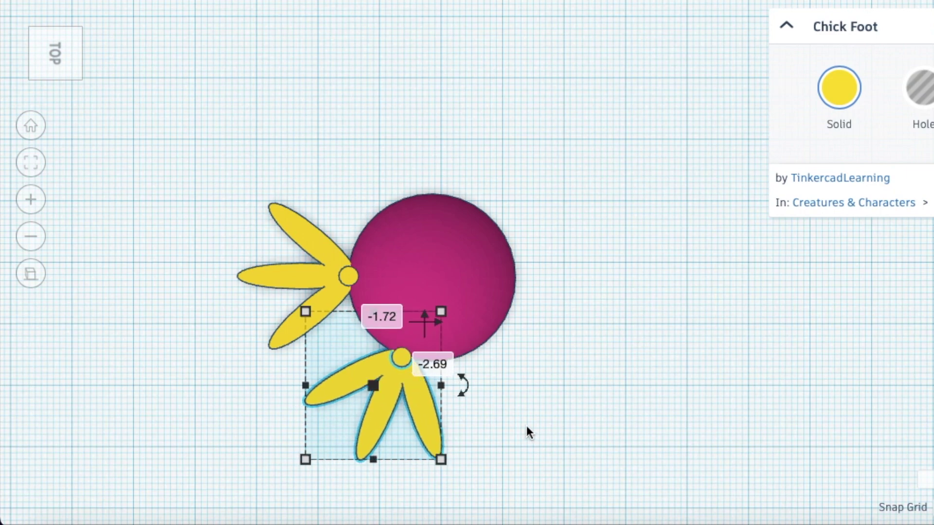
left_click(527, 426)
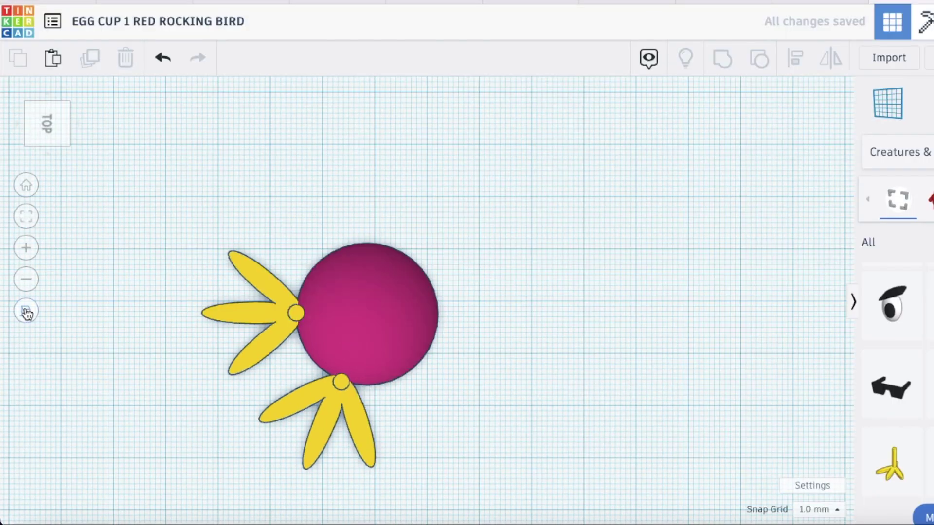
- Place an enlarged Egg shape from Creatures & Characters over the half sphere, behind the two feet
left_click(27, 311)
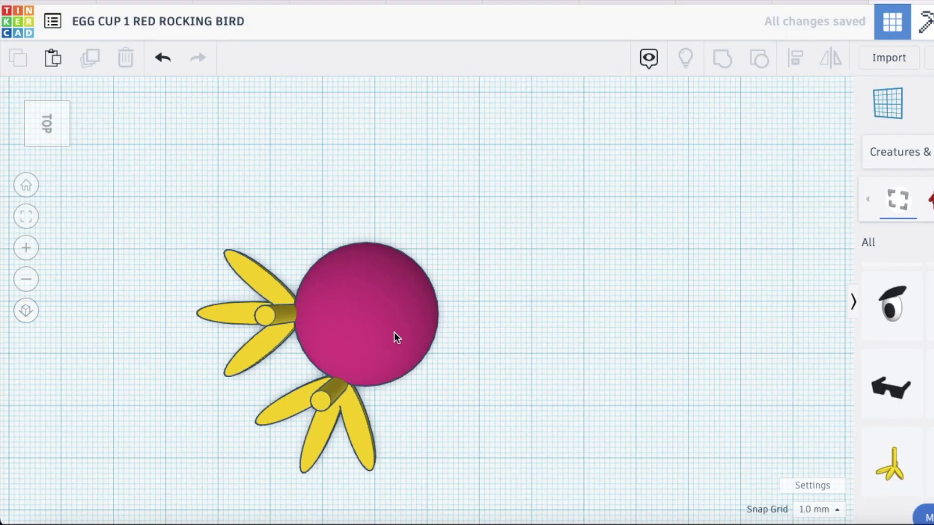
right_click_drag(468, 338, 550, 230)
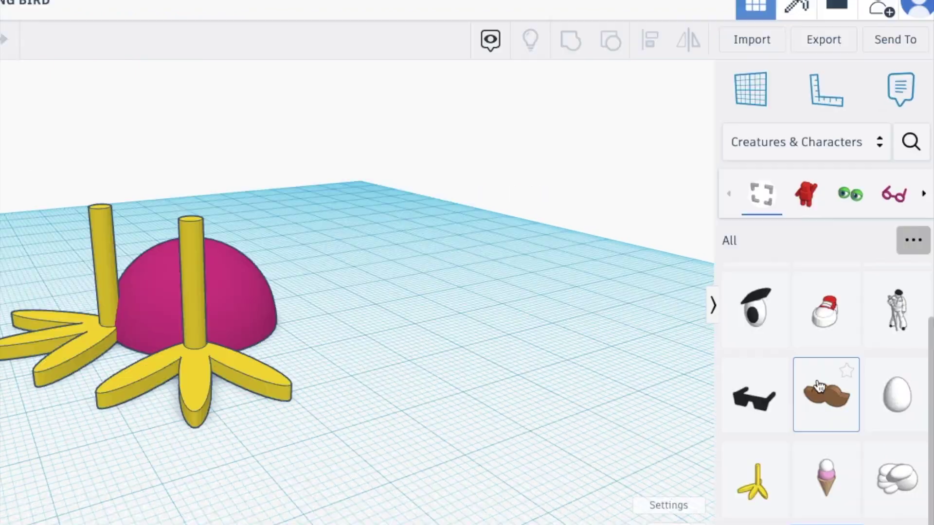
left_click_drag(933, 383, 465, 331)
left_click_drag(290, 339, 331, 346)
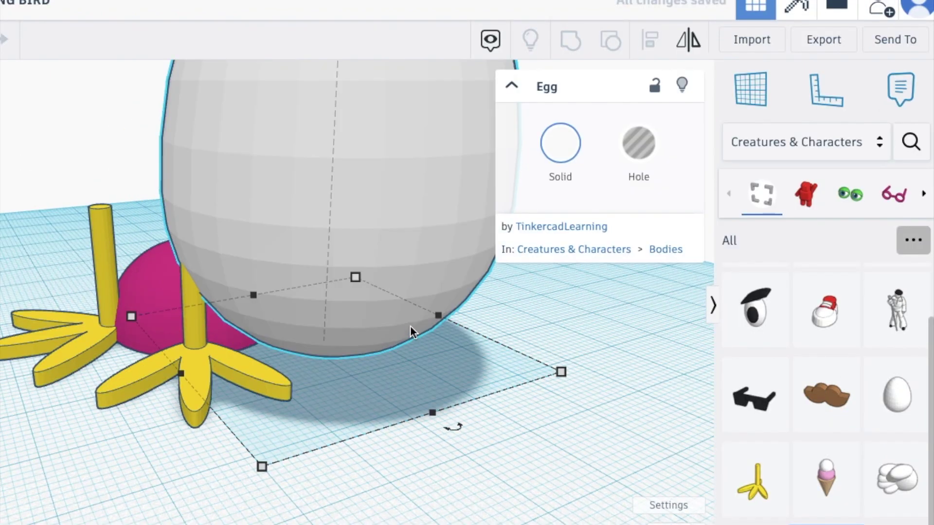
left_click_drag(562, 373, 606, 379, "shift")
left_click_drag(444, 331, 301, 301)
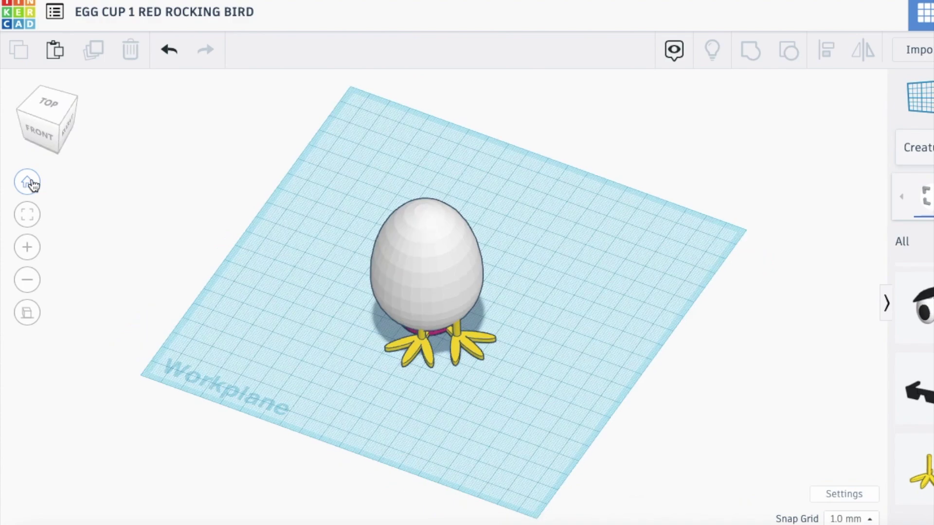
- Raise the egg 3 mm above the workplane so it sits higher on the half sphere
left_click(29, 182)
left_click(437, 253)
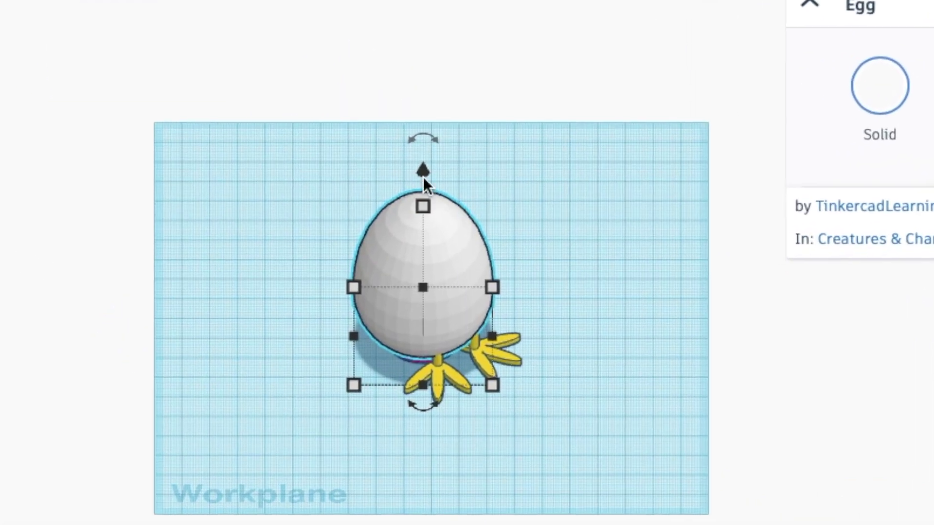
left_click_drag(423, 171, 423, 167)
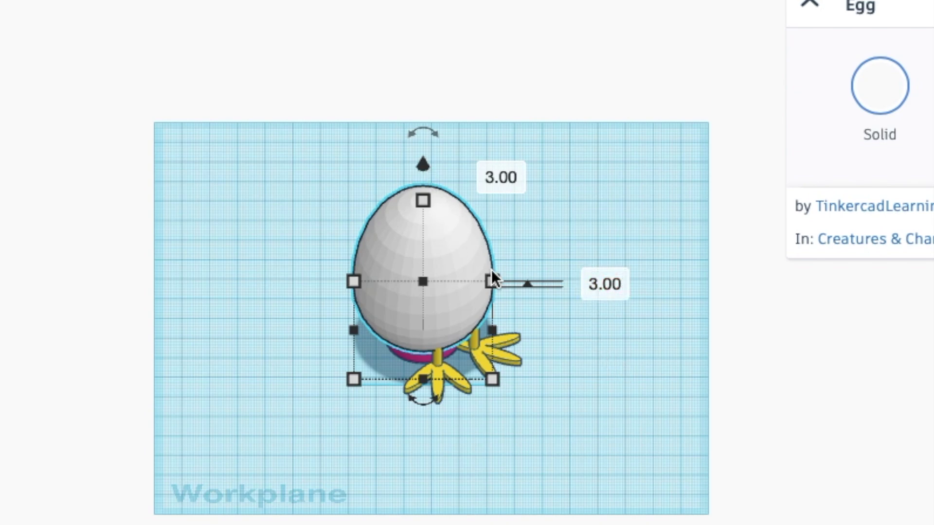
left_click(508, 449)
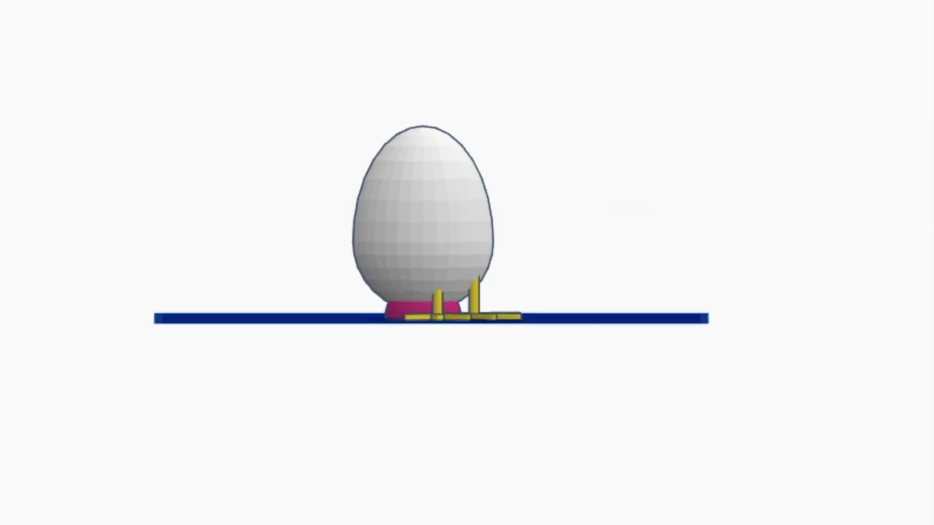
- Place a copy of the egg beside the original, offset 61 mm and -28 mm, and make the copy a hole
left_click(431, 239)
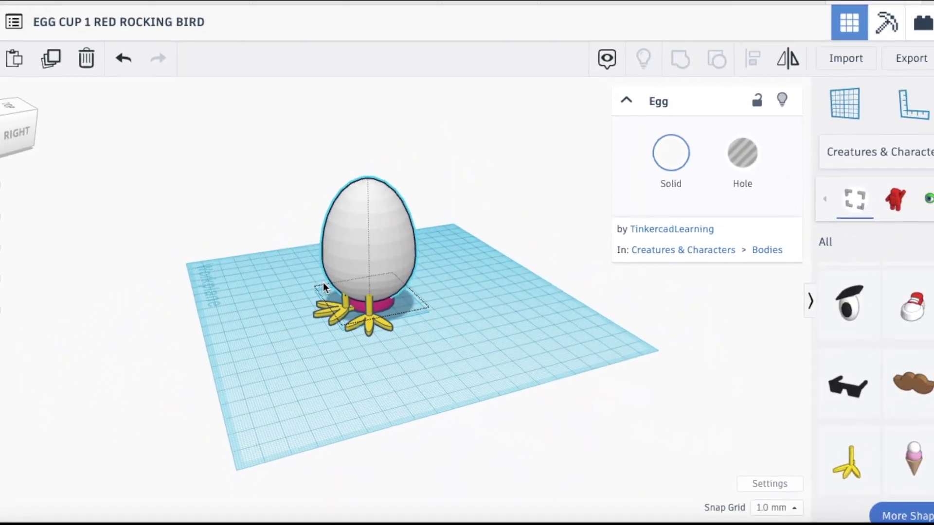
right_click_drag(316, 270, 296, 280)
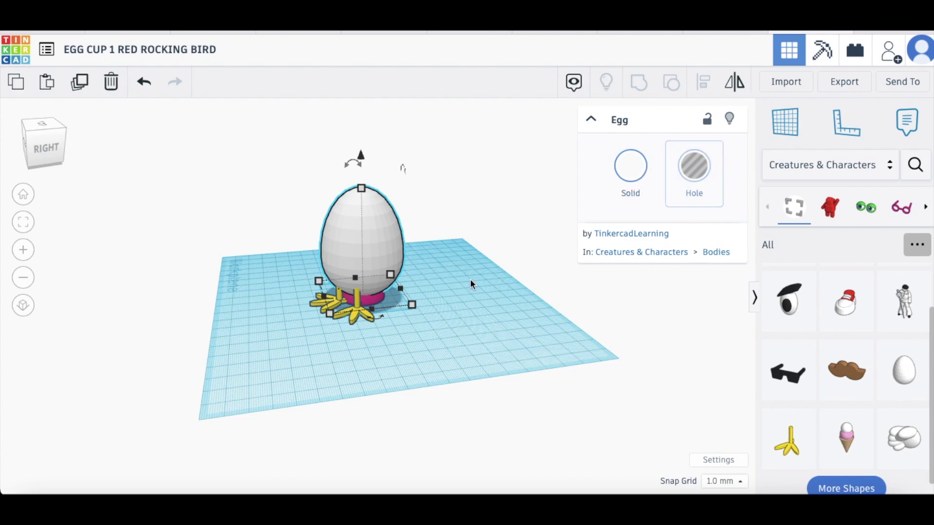
left_click(462, 302)
left_click(380, 257)
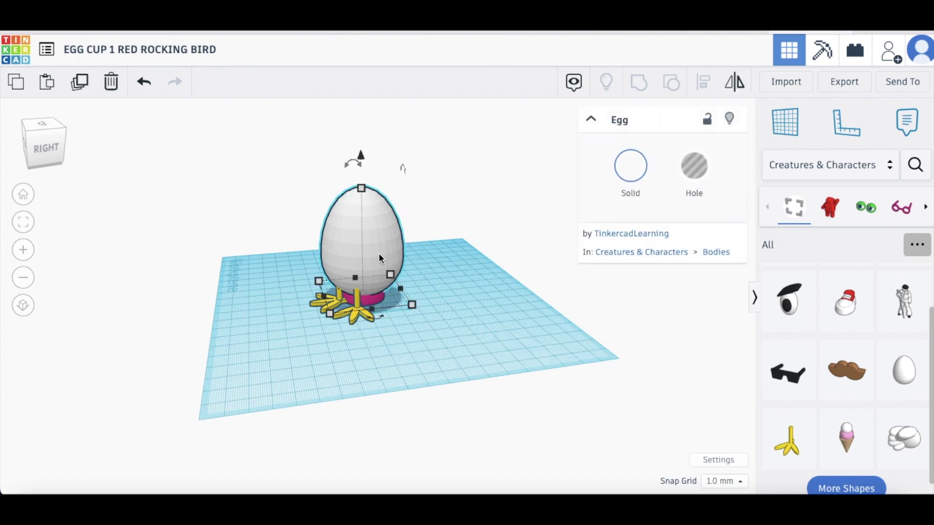
key("super+c")
key("super+v")
left_click_drag(430, 220, 521, 240)
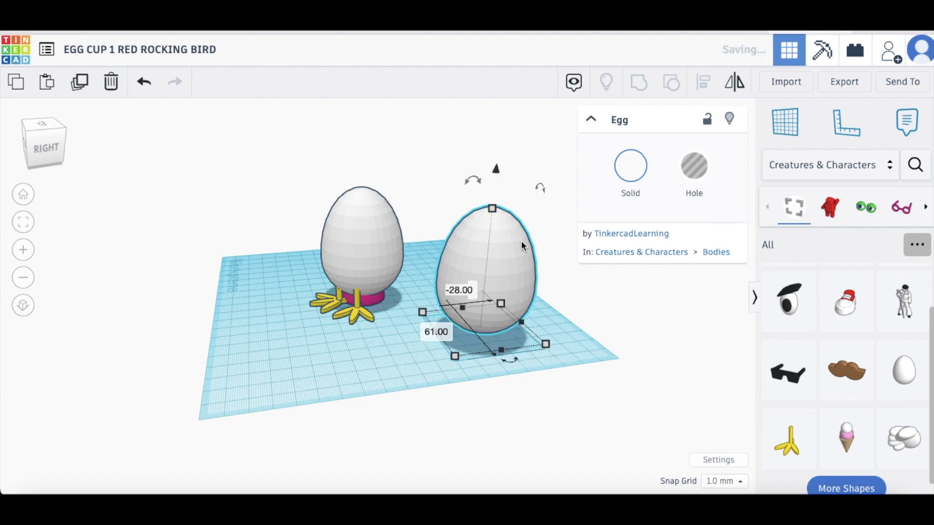
left_click(696, 168)
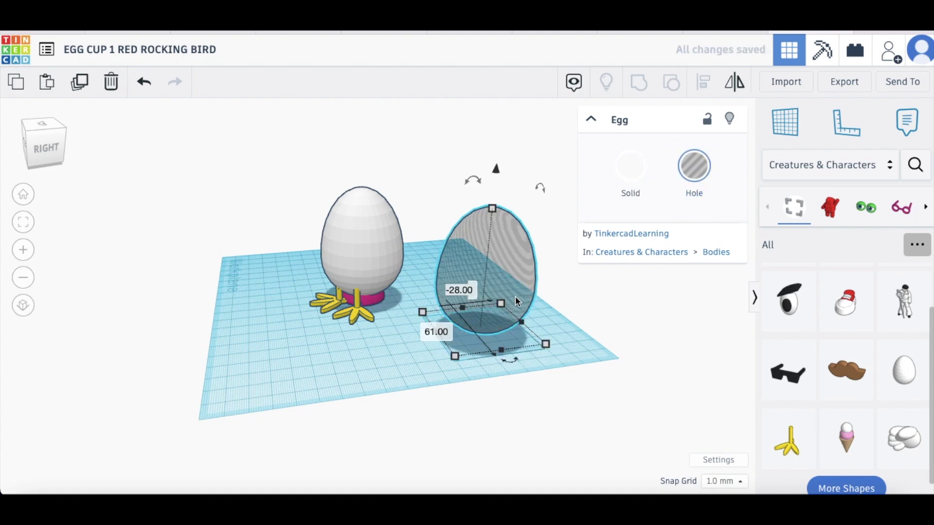
- Shrink the hole egg's footprint to 45 × 45 mm and move the hole egg next to the solid egg
left_click_drag(453, 357, 456, 350)
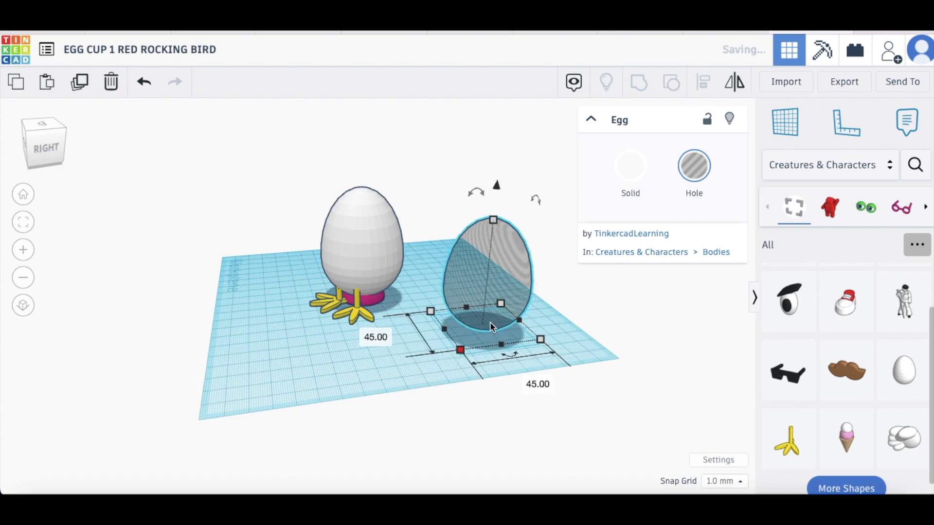
left_click_drag(504, 281, 392, 252)
- Align the solid egg and the hole egg on their centres in width, depth and height
left_click_drag(371, 93, 506, 214)
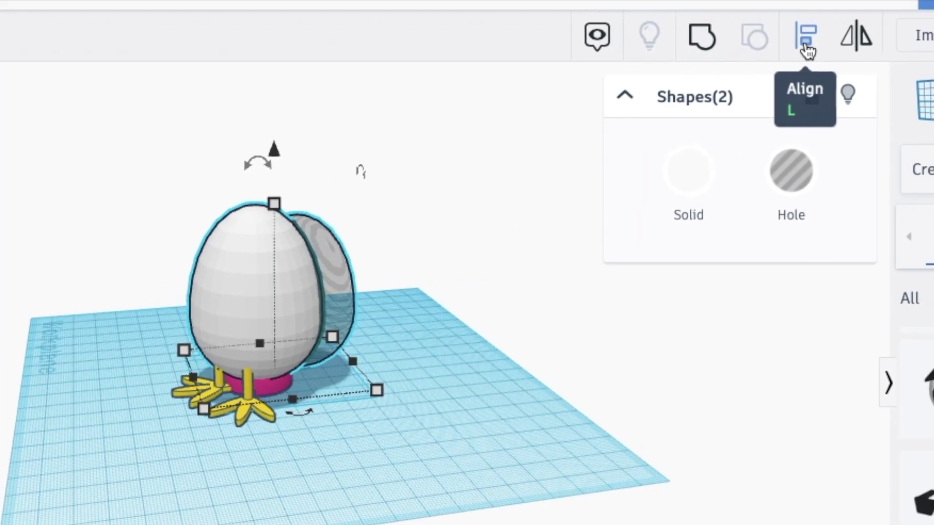
left_click(805, 38)
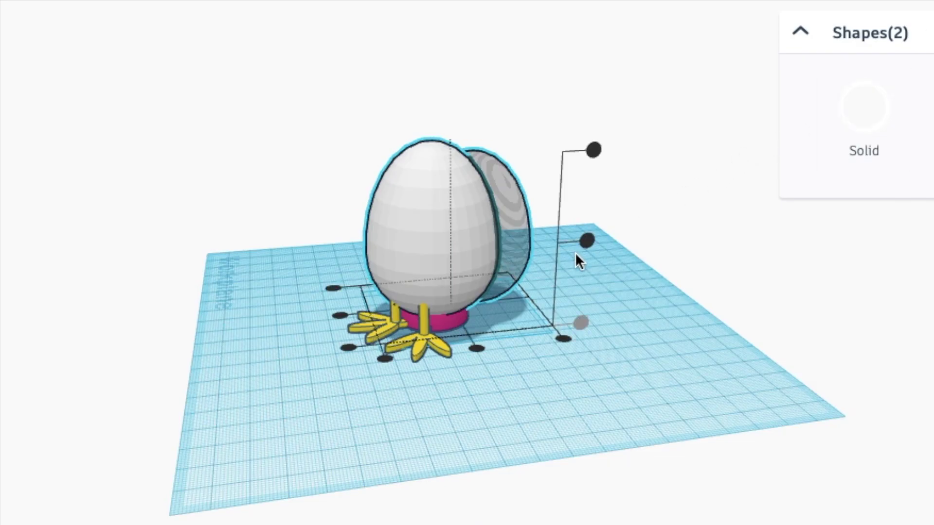
left_click(477, 349)
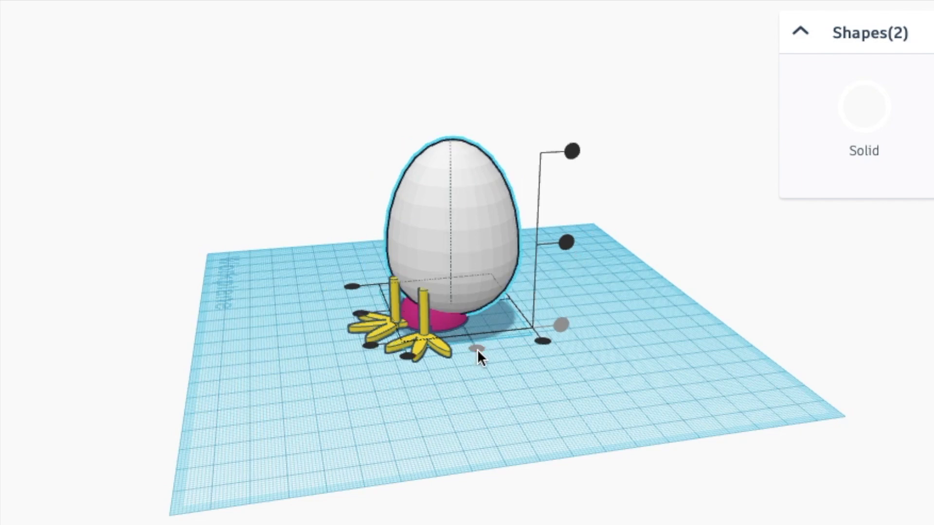
left_click(361, 316)
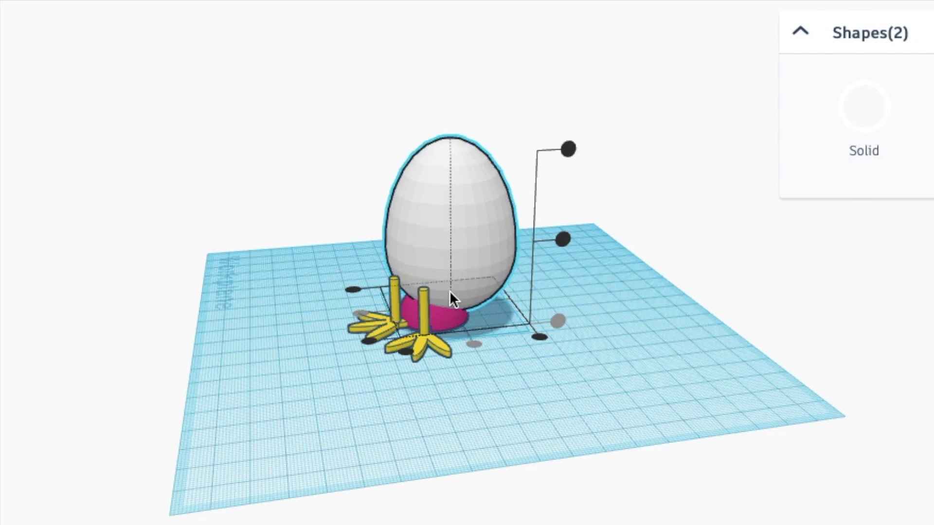
left_click(563, 239)
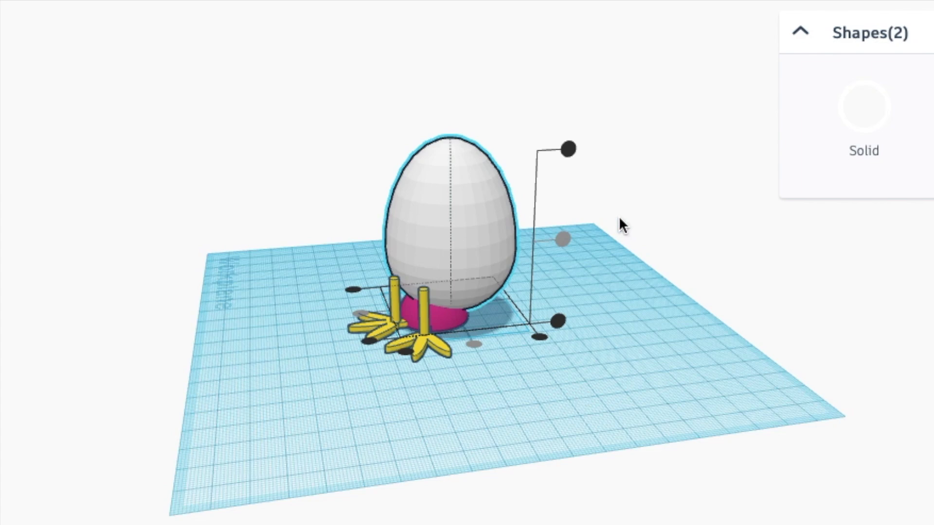
left_click(632, 207)
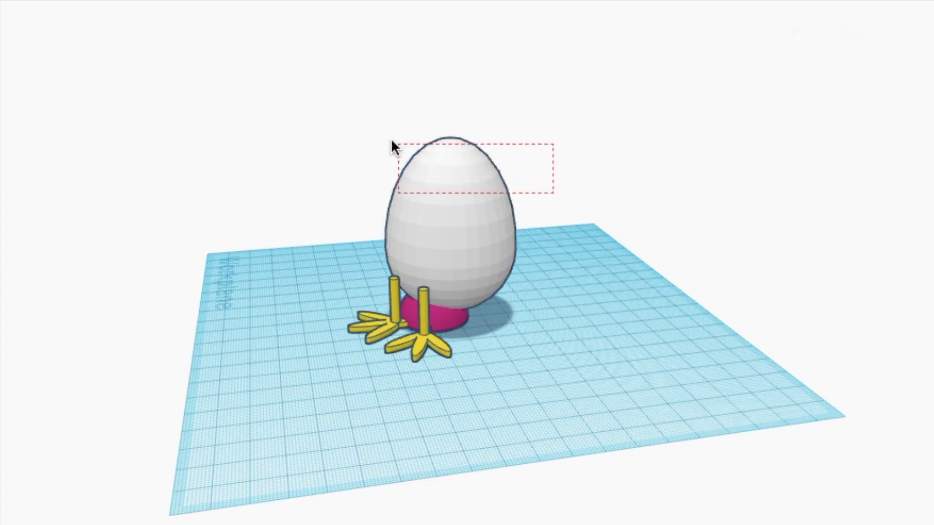
- Group the solid egg with the hole egg inside it to hollow out the egg
left_click_drag(325, 90, 325, 90)
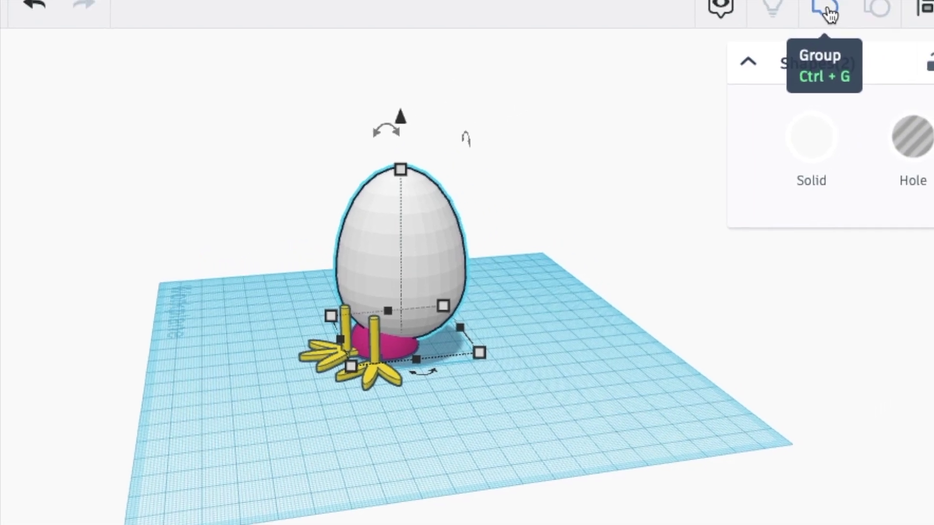
left_click(757, 47)
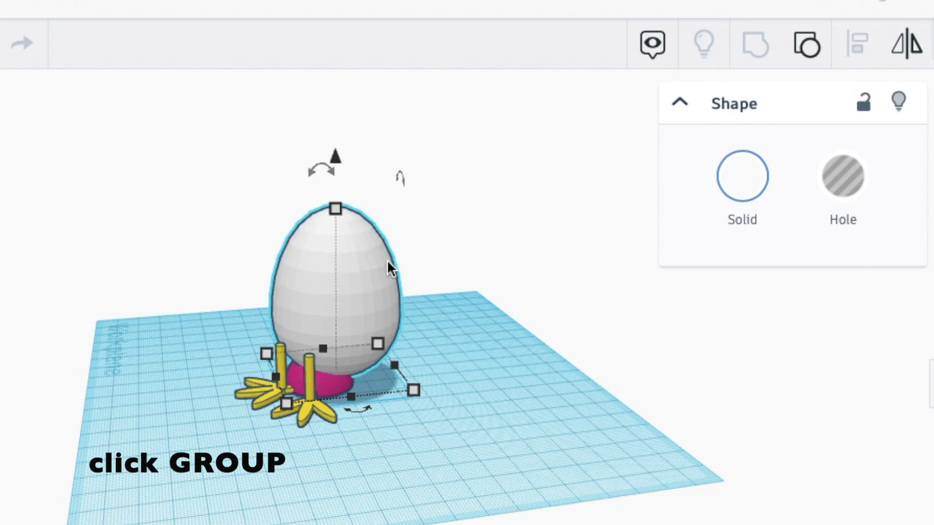
left_click(550, 311)
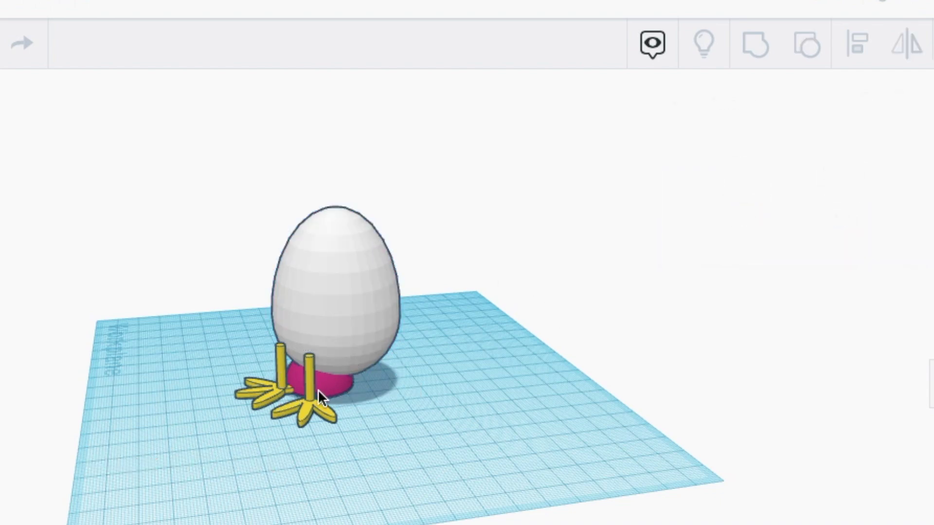
- Align the hollow egg with the half sphere so they share the same centre when seen from above
left_click(857, 44)
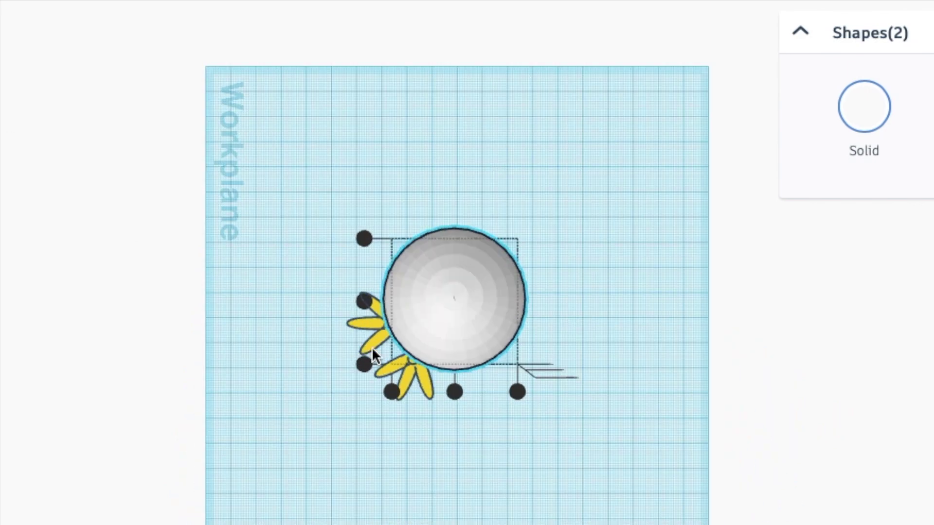
left_click(454, 392)
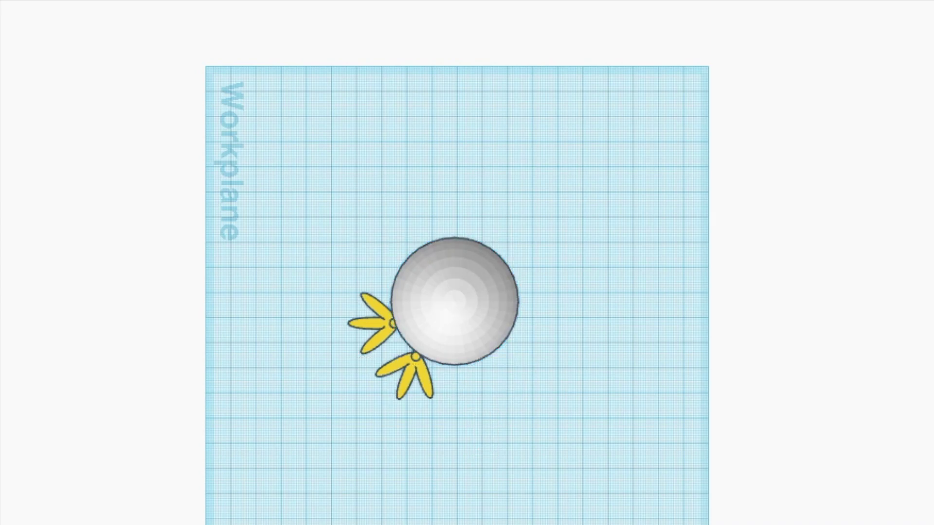
right_click_drag(315, 479, 563, 360)
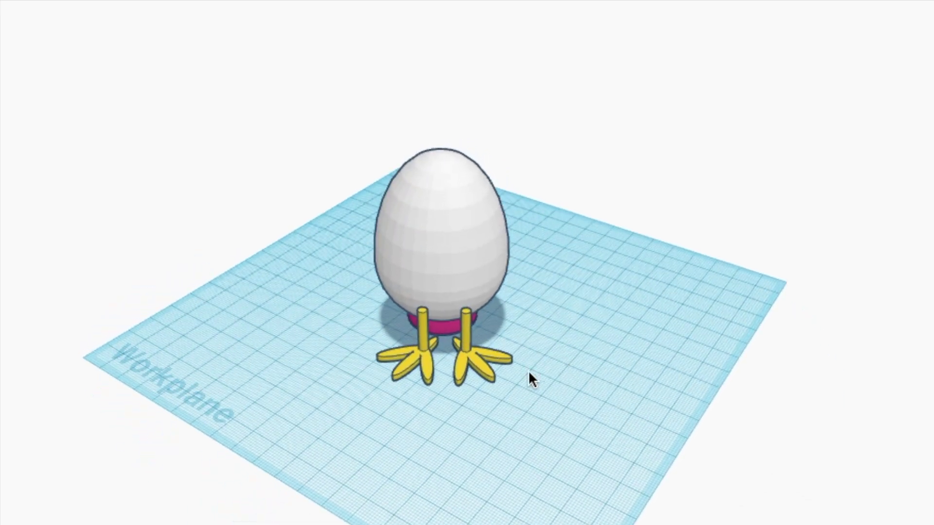
- Move both chick feet together 4 mm inward toward the middle of the half sphere
left_click_drag(516, 393, 360, 355)
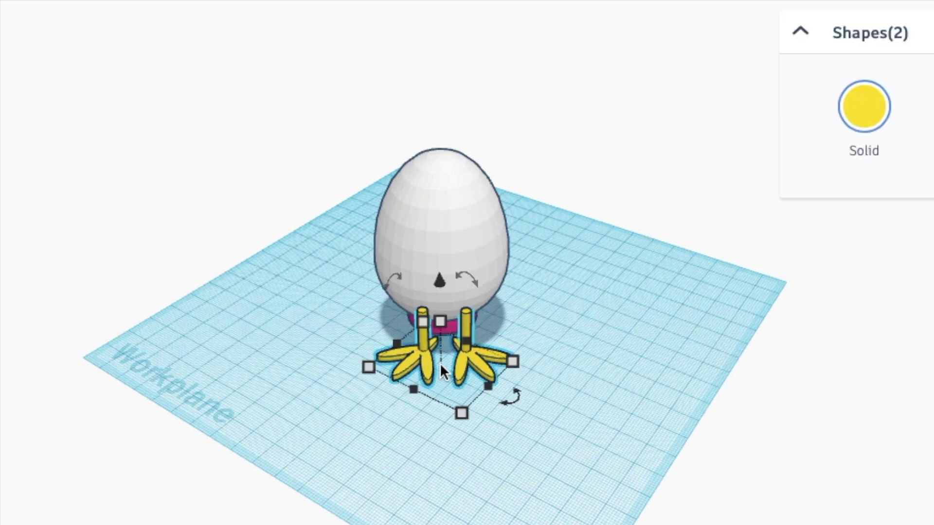
left_click_drag(471, 362, 470, 356)
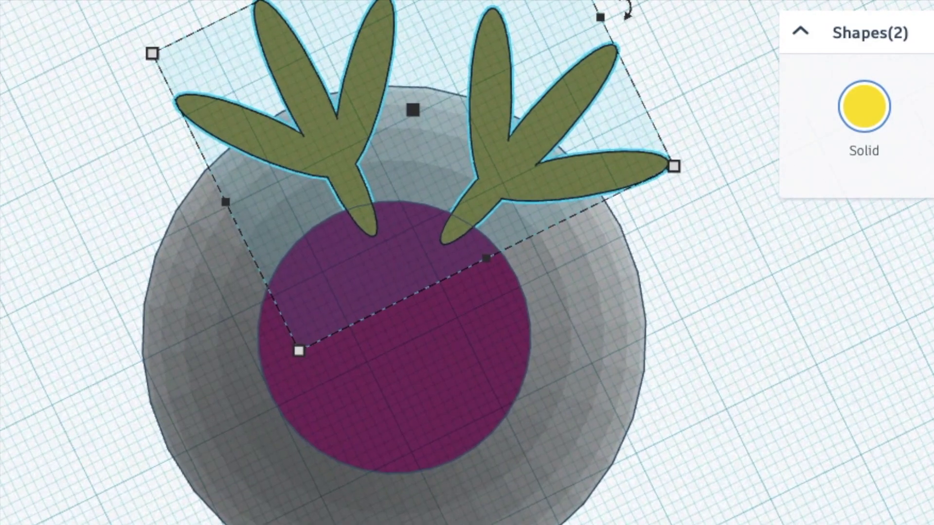
scroll(455, 306, "up", 2)
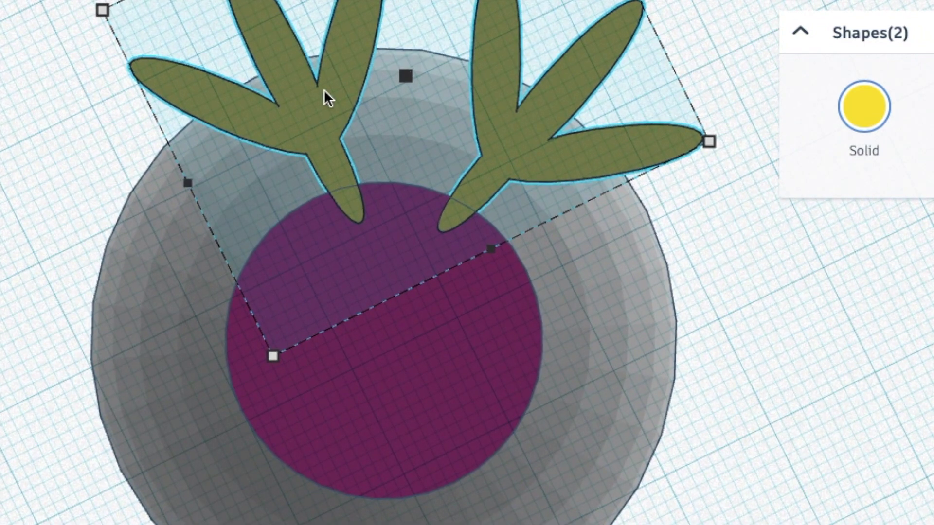
left_click_drag(323, 90, 319, 148)
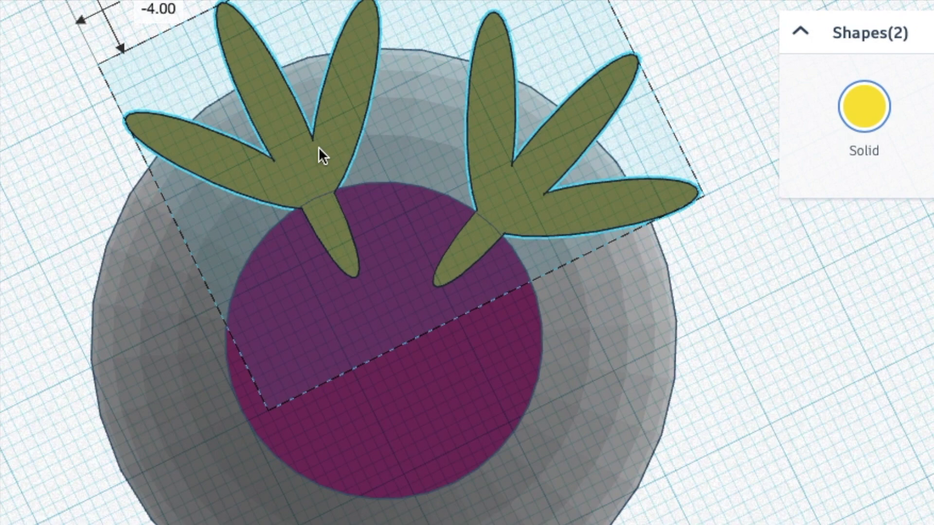
- Nudge the two chick feet slightly further inward so their legs sink into the half sphere under the egg
right_click_drag(319, 147, 176, 375)
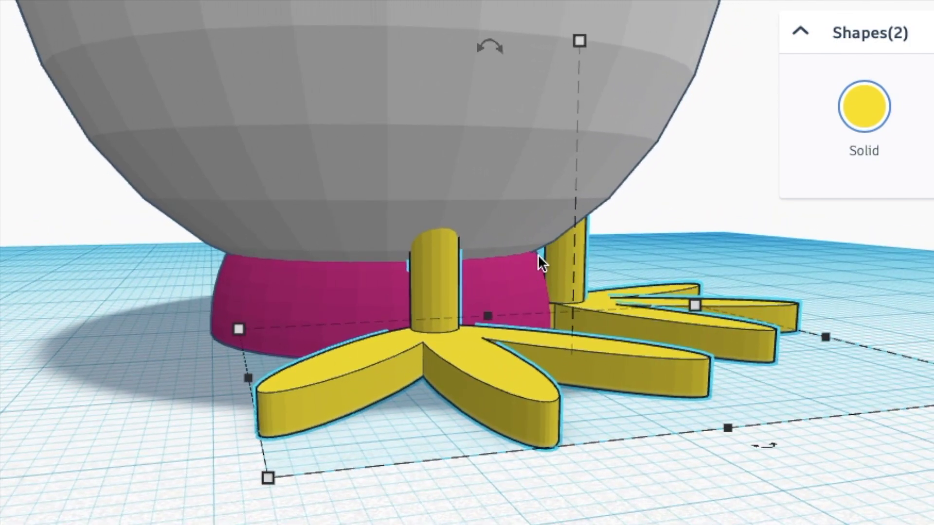
right_click_drag(443, 514, 261, 339)
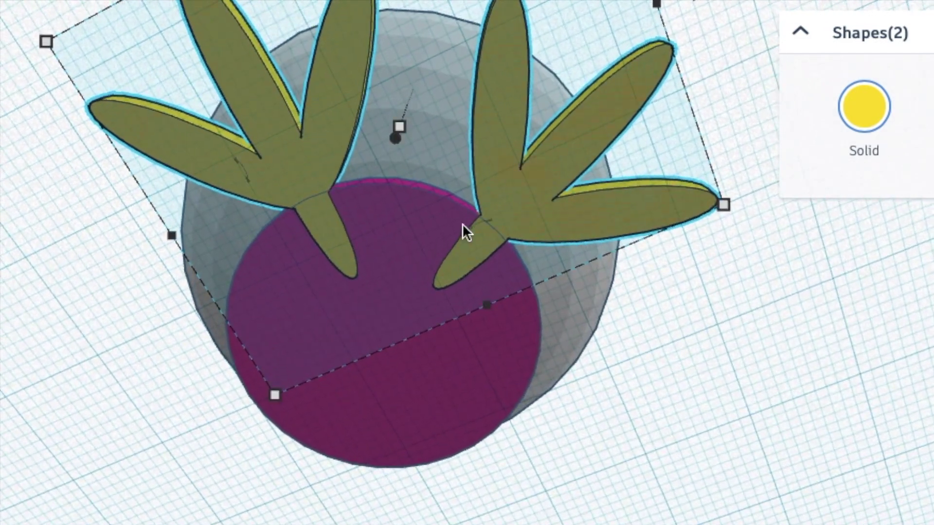
left_click_drag(494, 200, 489, 210)
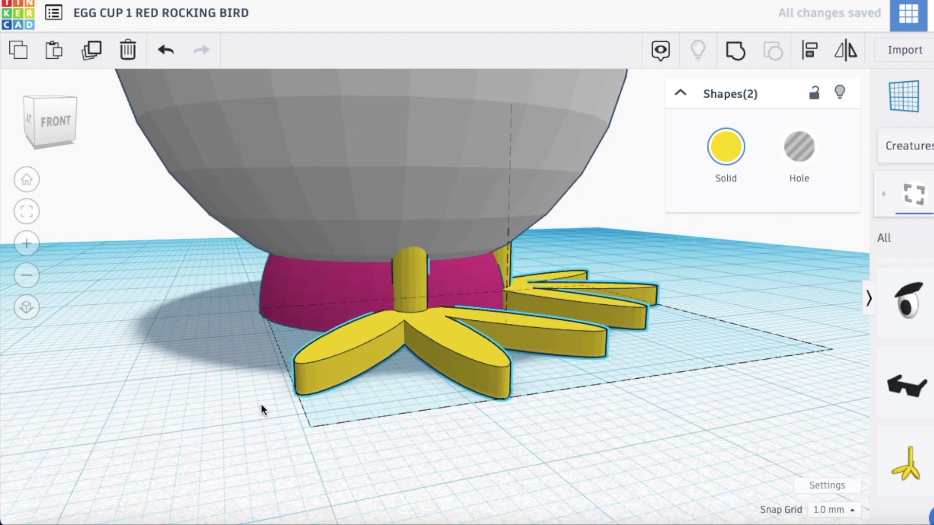
right_click_drag(261, 404, 104, 431)
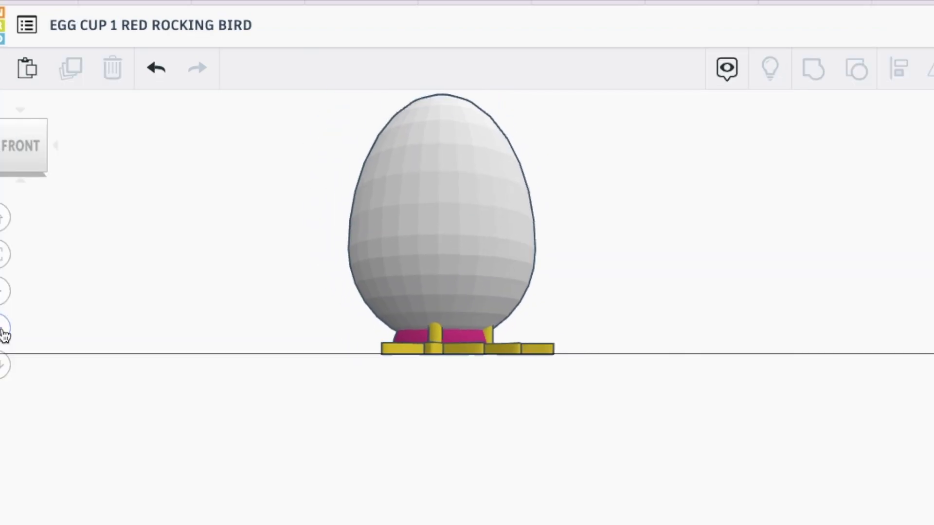
- Add a hole Box from Basic Shapes and raise it above the workplane to about the egg's mid-height
left_click_drag(783, 214, 535, 214)
left_click(497, 220)
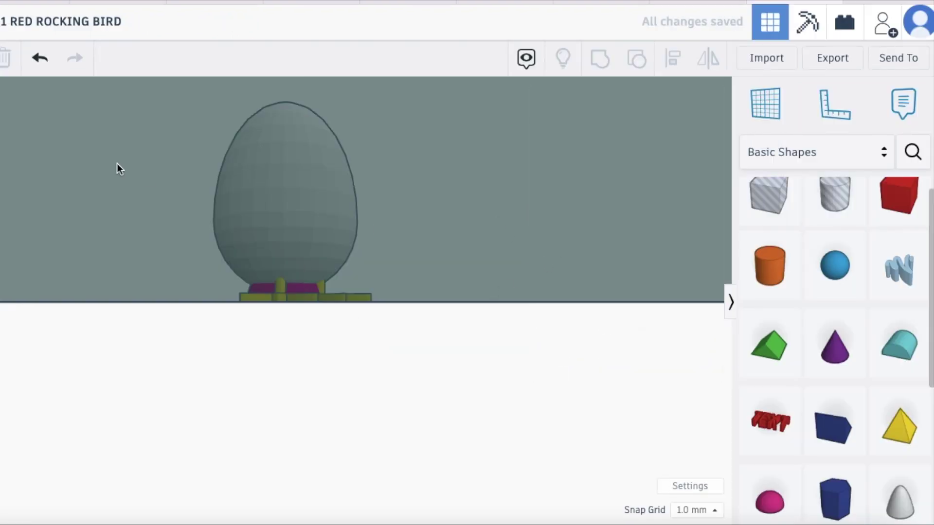
scroll(40, 284, "down", 4)
left_click_drag(328, 268, 320, 249)
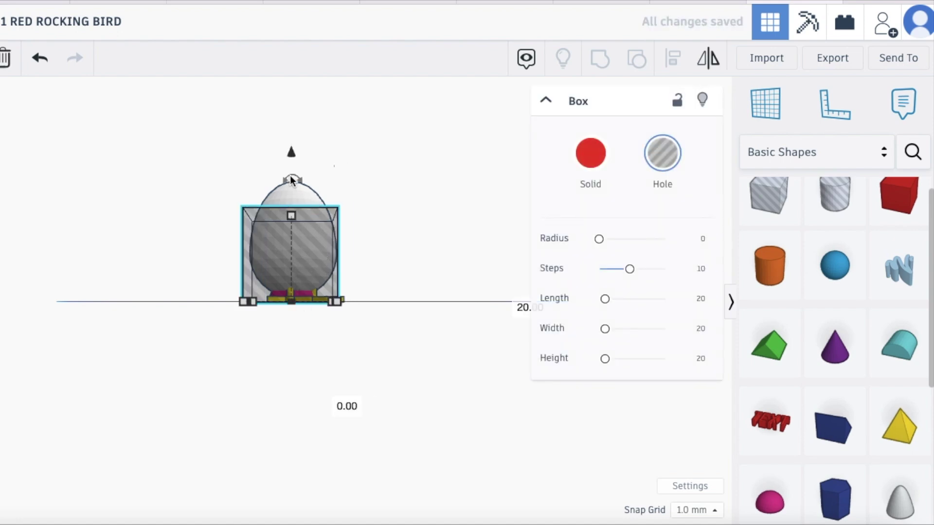
left_click_drag(293, 126, 291, 100)
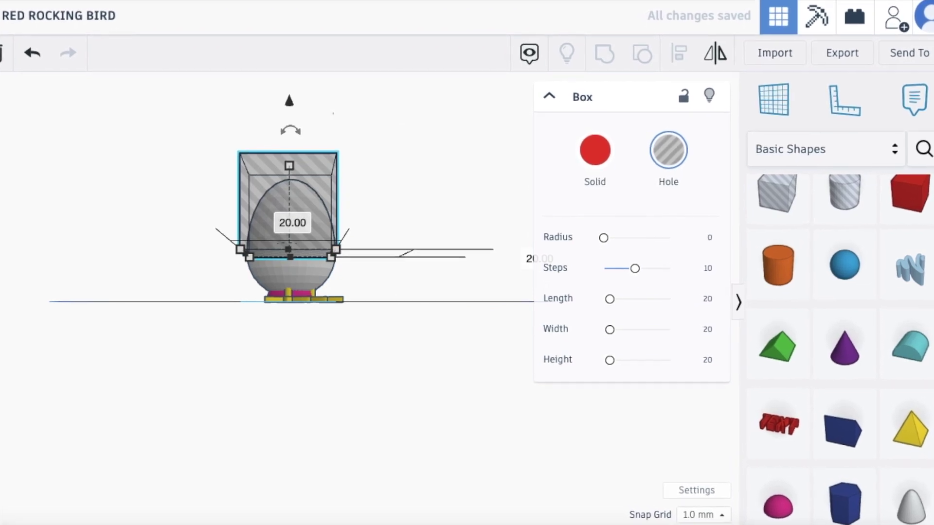
- Move the hole box by -26 mm and -214 mm onto the egg and enlarge its footprint to cover the whole egg
right_click_drag(337, 258, 340, 438)
scroll(341, 443, "down", 6)
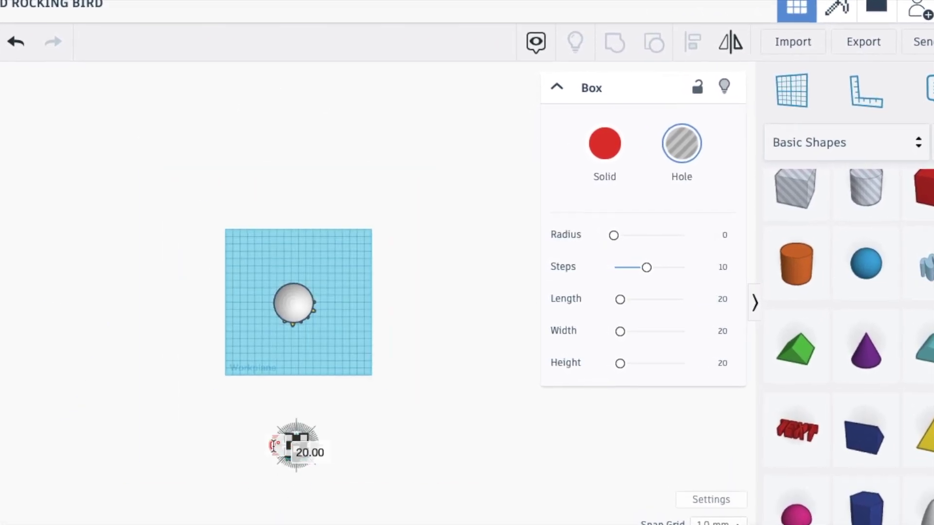
left_click_drag(298, 451, 273, 286)
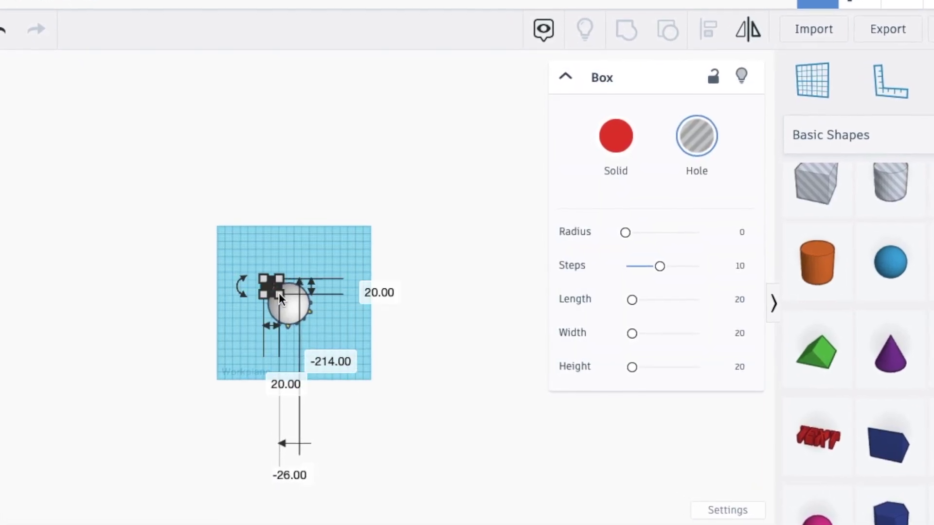
left_click(283, 306)
left_click(268, 286)
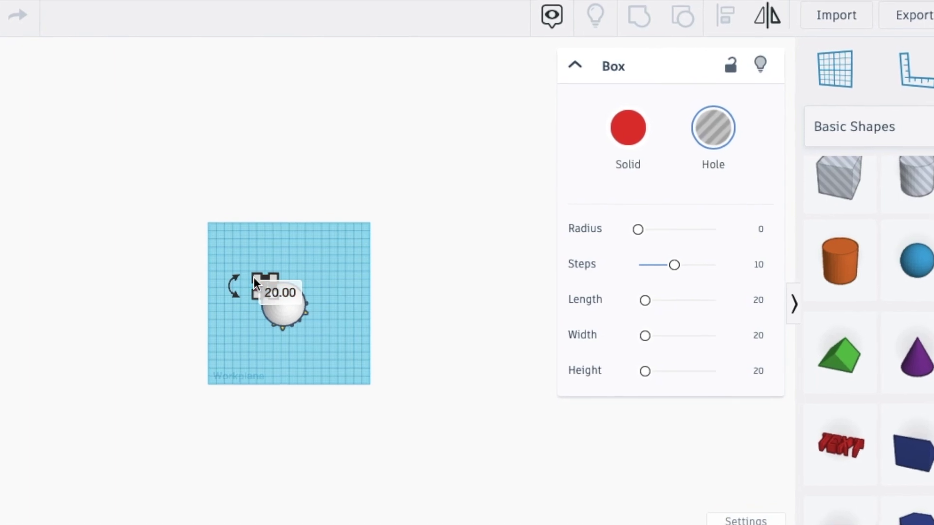
left_click_drag(253, 279, 272, 290)
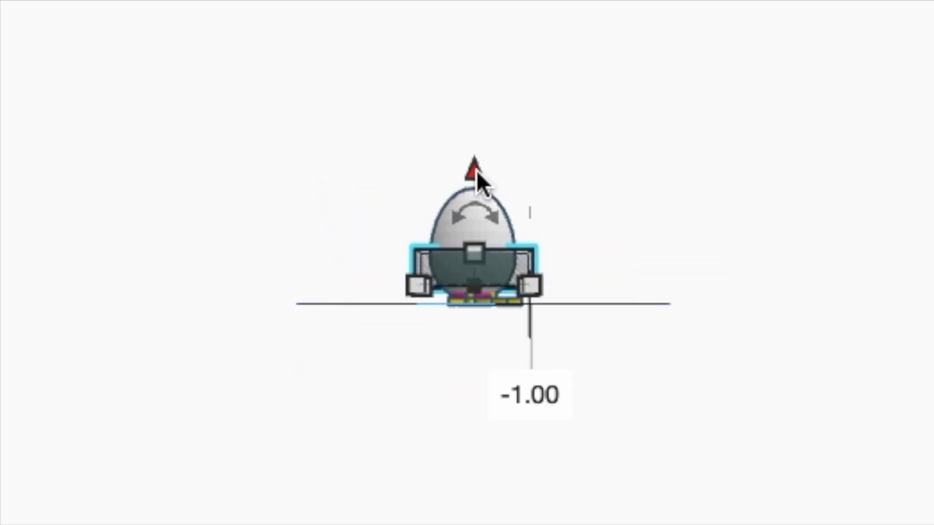
- Raise the hole box and increase its height so it encloses only the upper part of the egg
left_click_drag(476, 172, 474, 151)
left_click_drag(474, 215, 471, 172)
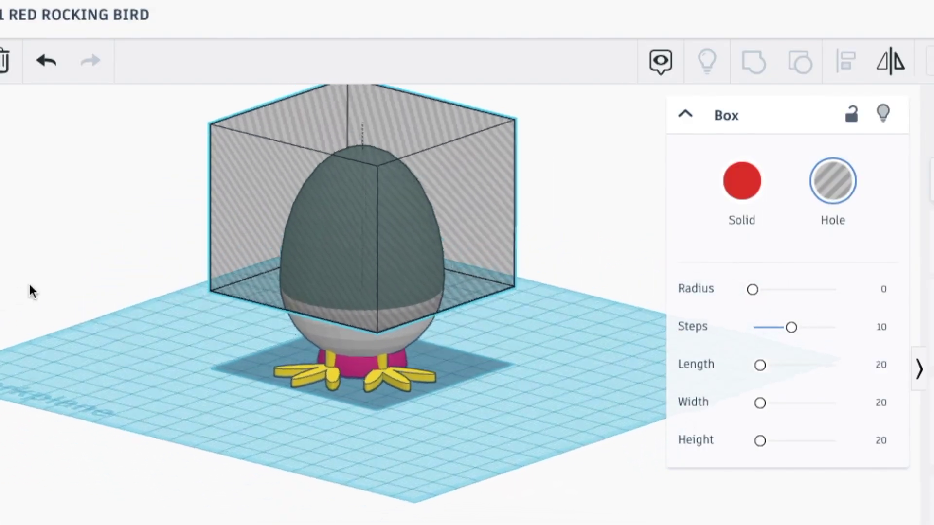
right_click_drag(30, 291, 144, 280)
scroll(368, 144, "down", 2)
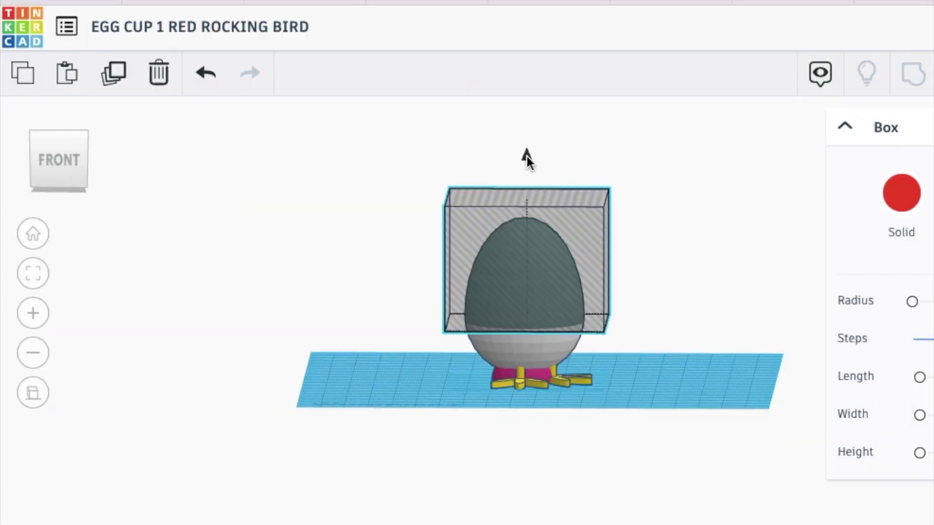
left_click_drag(527, 156, 527, 156)
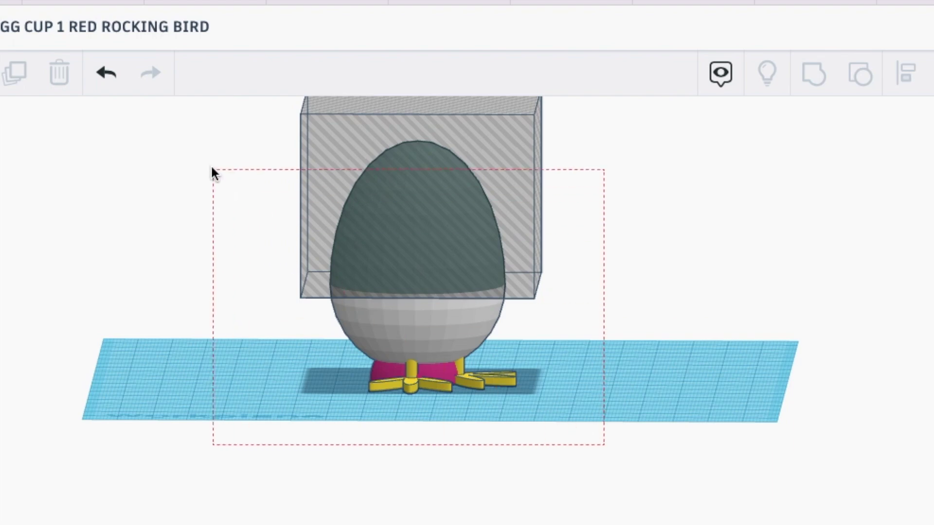
- Group the hole box, egg, half sphere and both feet to cut the egg open into a cup
left_click_drag(211, 168, 213, 170)
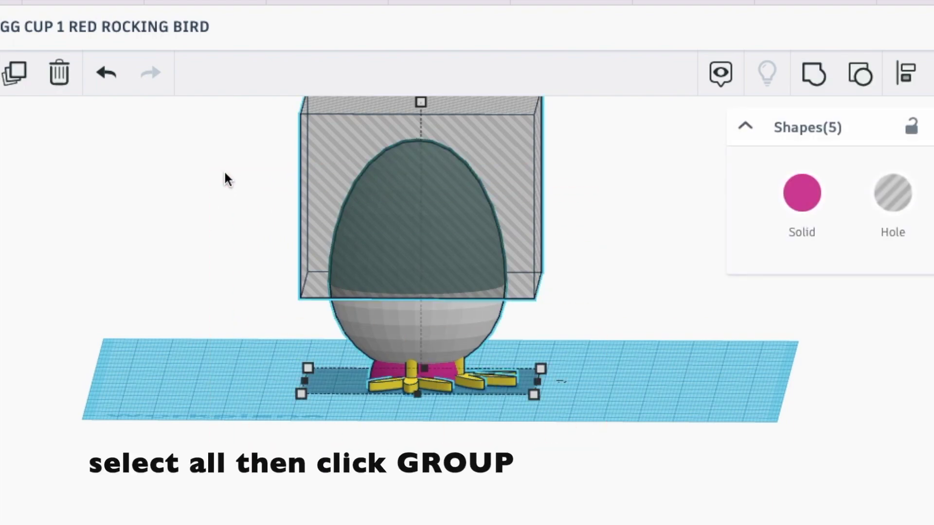
left_click(818, 77)
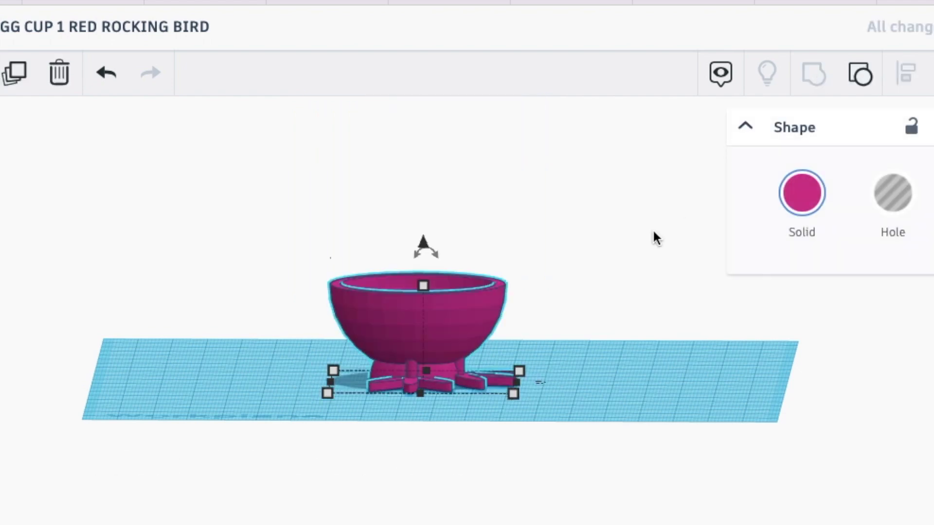
left_click(576, 319)
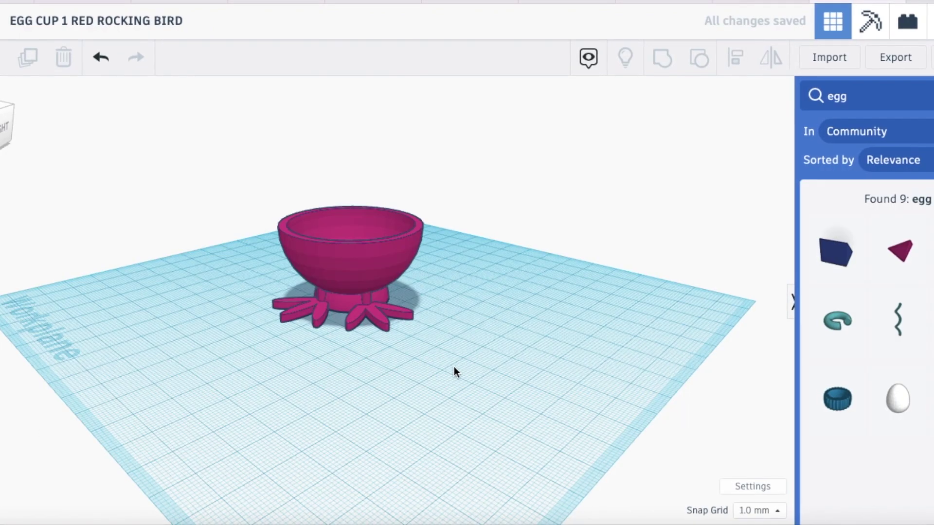
- Export everything in the design as an STL file for 3D printing
right_click_drag(454, 366, 319, 386)
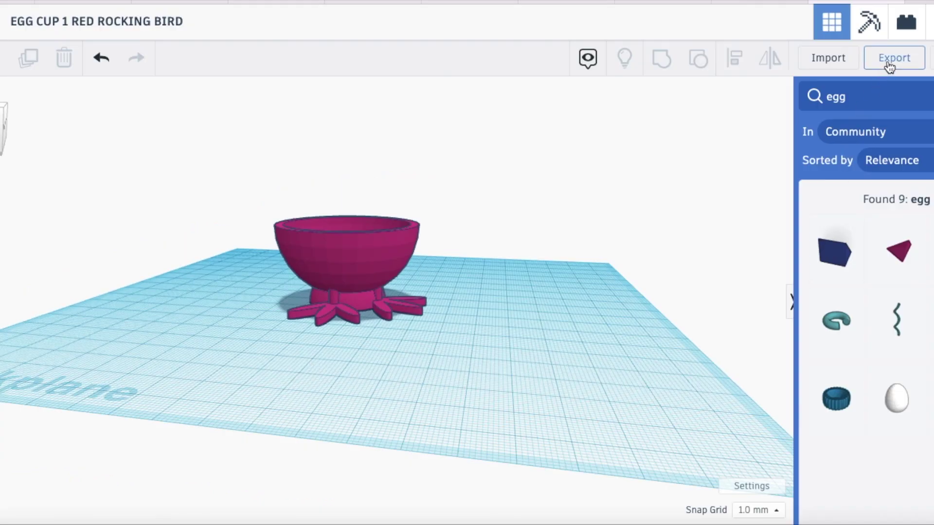
left_click(890, 67)
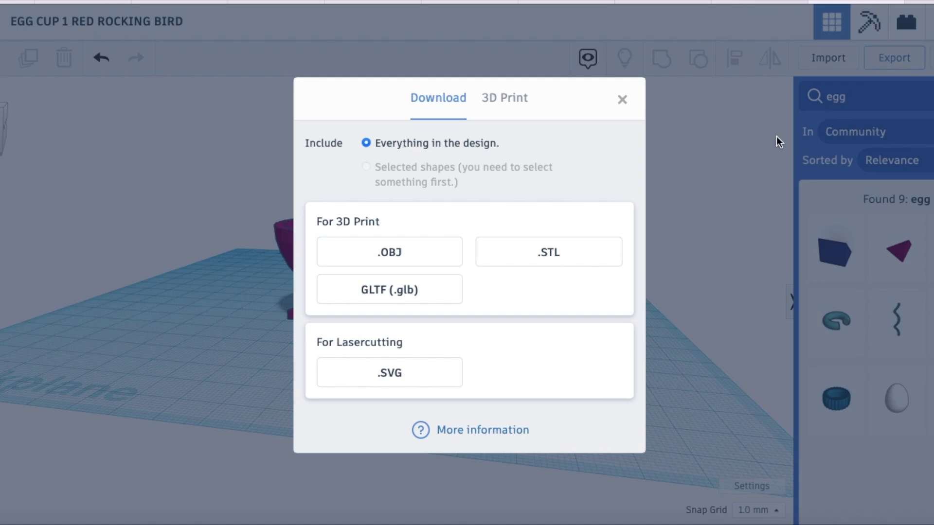
left_click(548, 255)
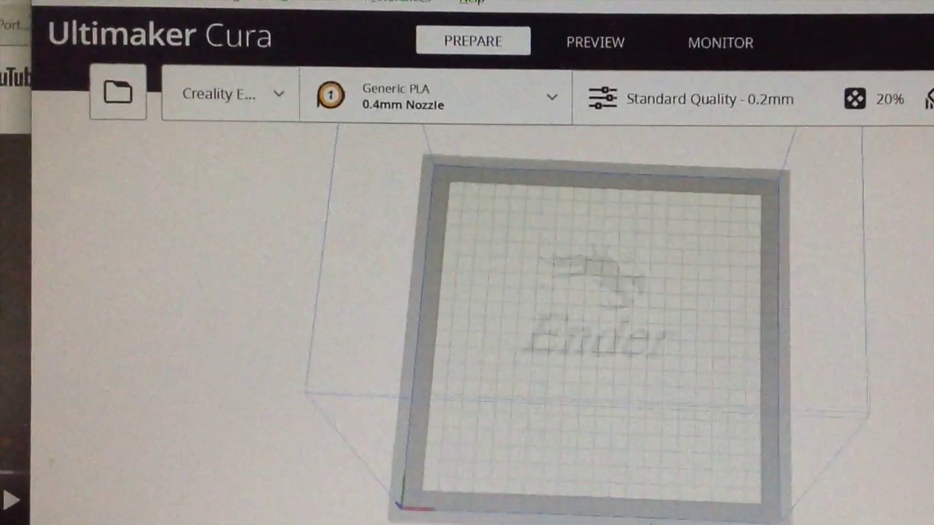
- Switch to Ultimaker Cura, slice the egg cup model and save the print file to Removable Drive (D:)
right_click_drag(585, 506, 479, 376)
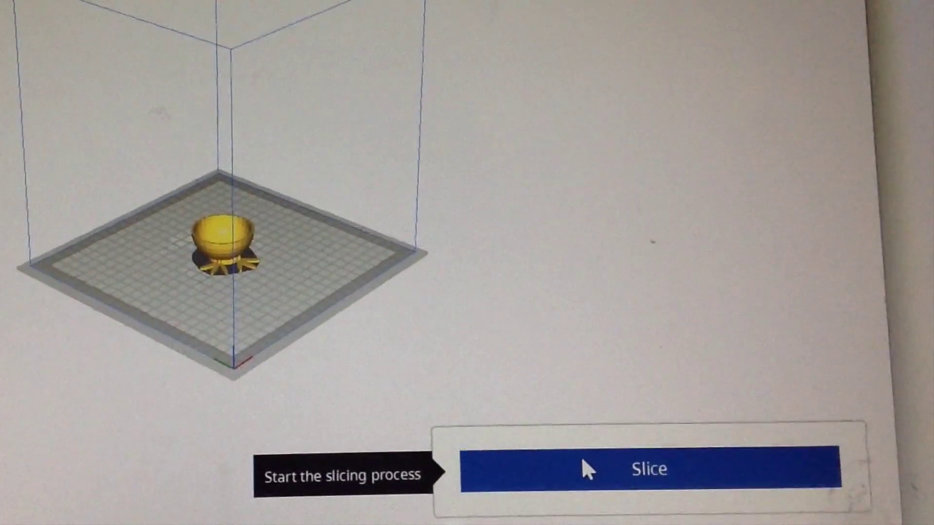
left_click(582, 462)
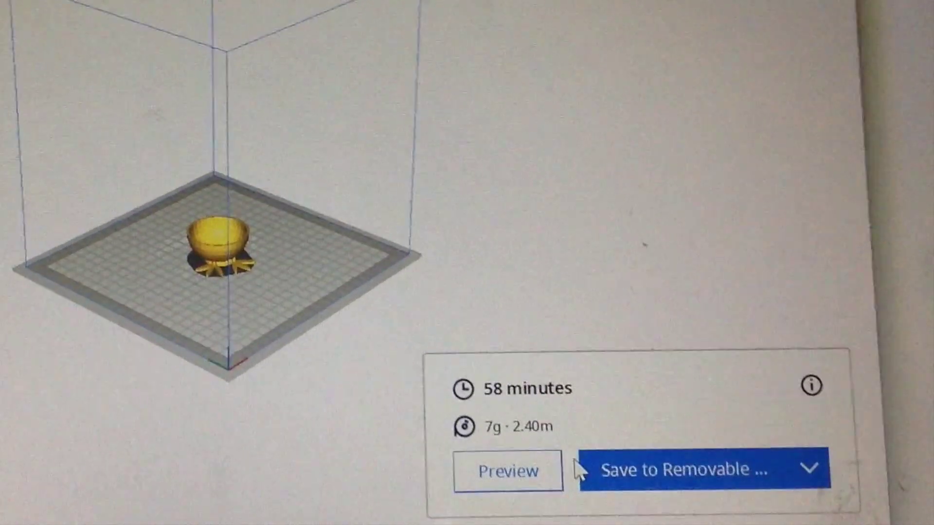
left_click(654, 472)
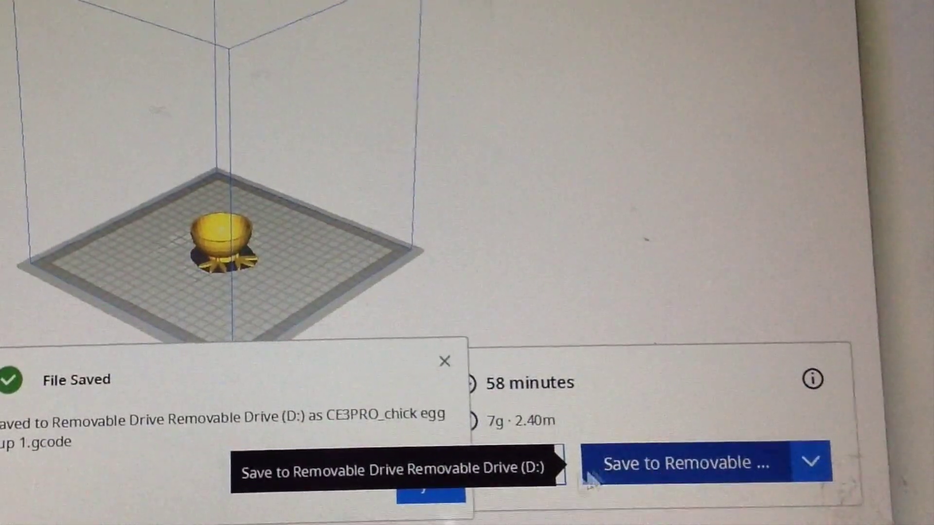